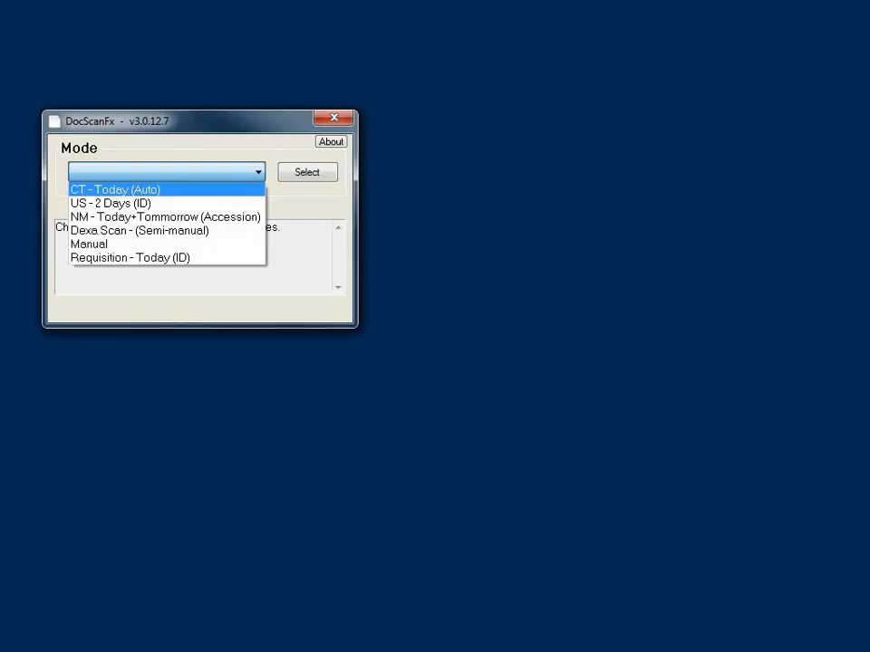
Step: Switch to CT - Today (Auto) mode and load today's worklist of 37 CT exams
click(224, 192)
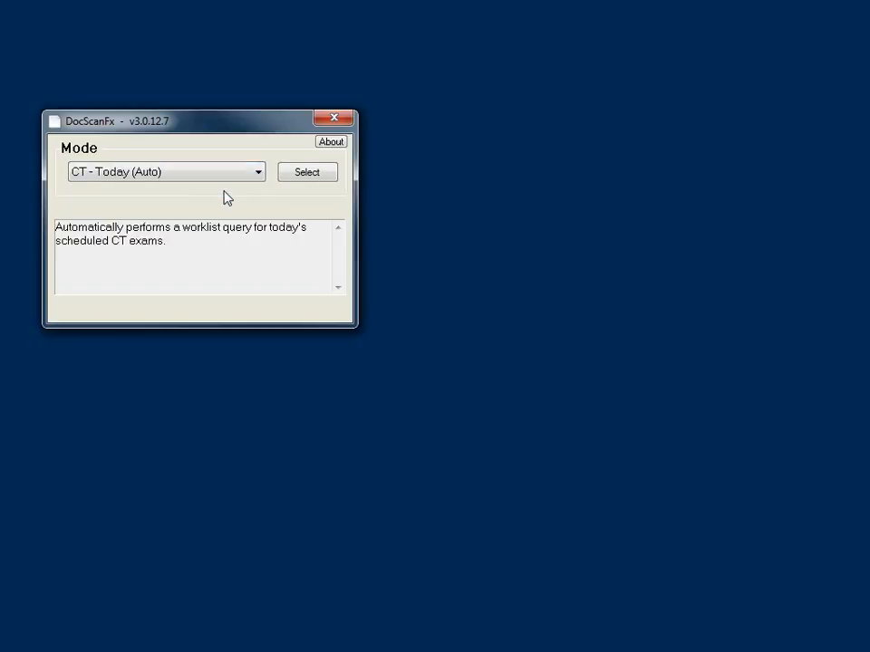
click(299, 173)
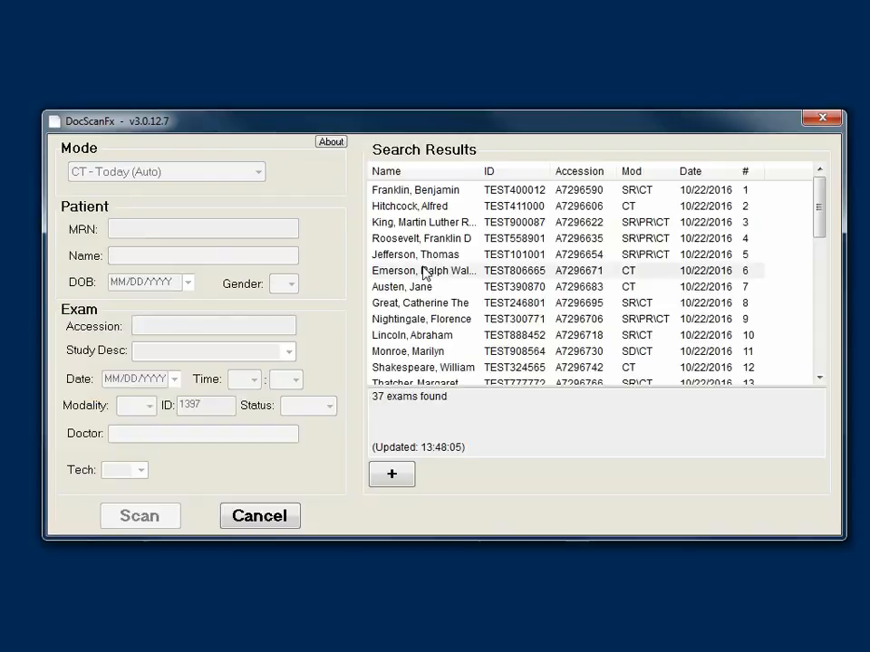
Step: Open the scan view for the sixth CT exam, then return to the mode list
click(423, 271)
click(168, 516)
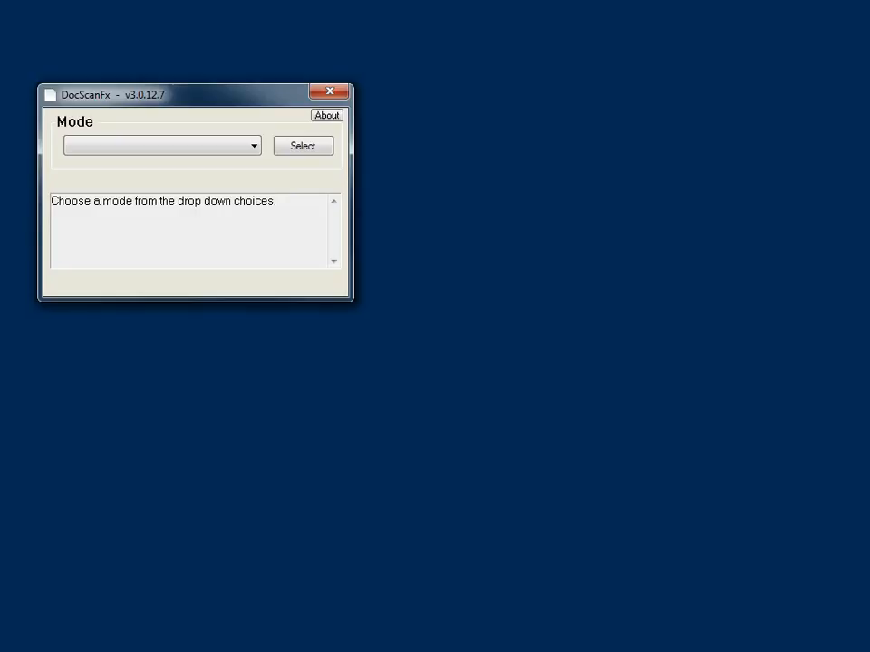
click(252, 149)
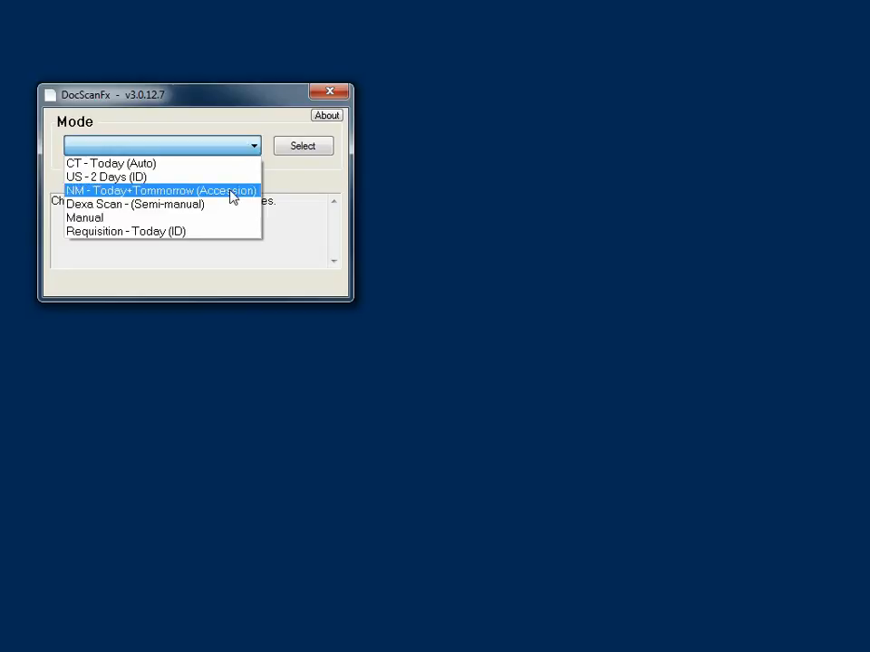
Step: Switch to NM - Today+Tommorrow (Accession) mode and search by the exam's accession number
click(233, 195)
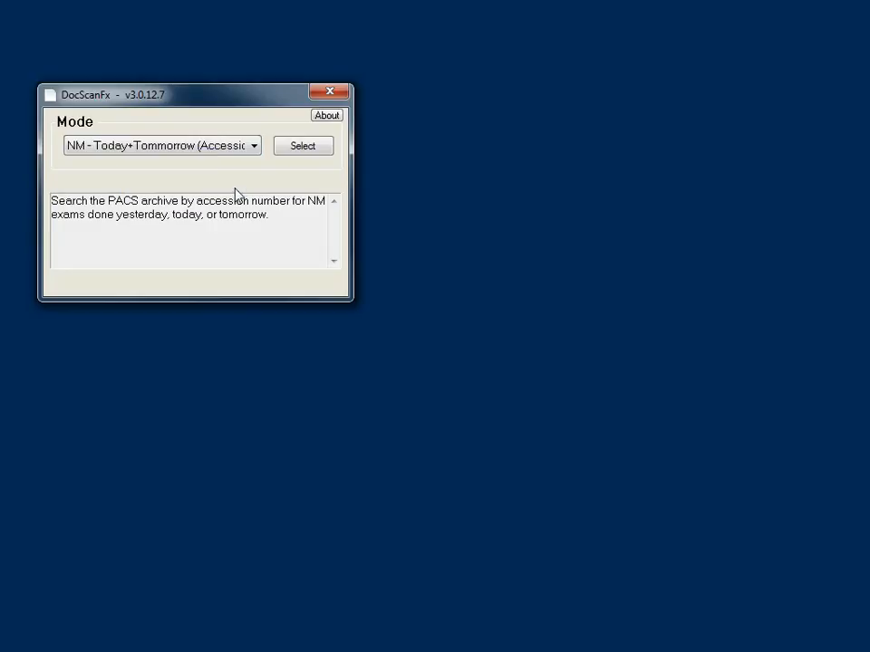
click(312, 151)
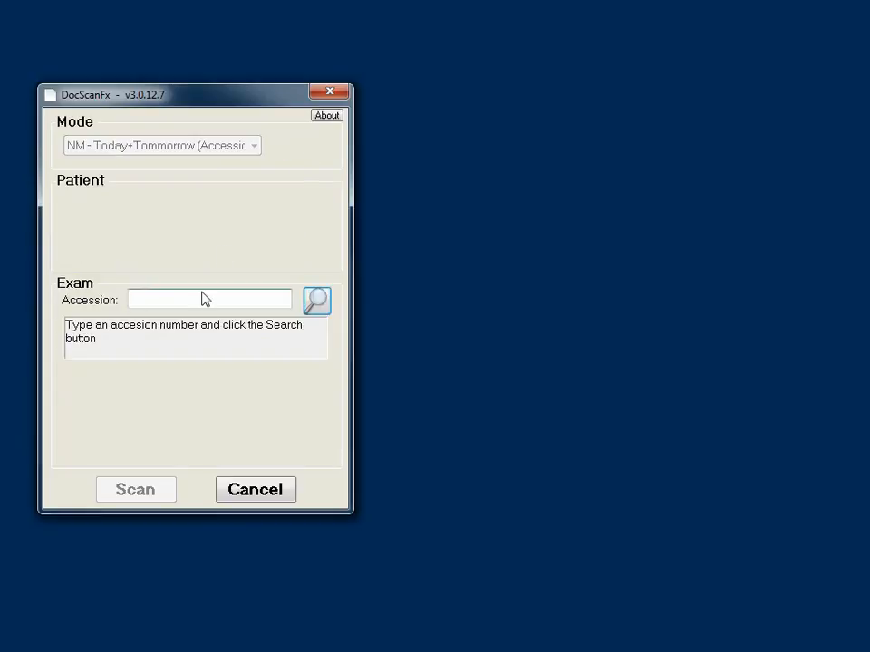
text(24-NM-14)
key(Return)
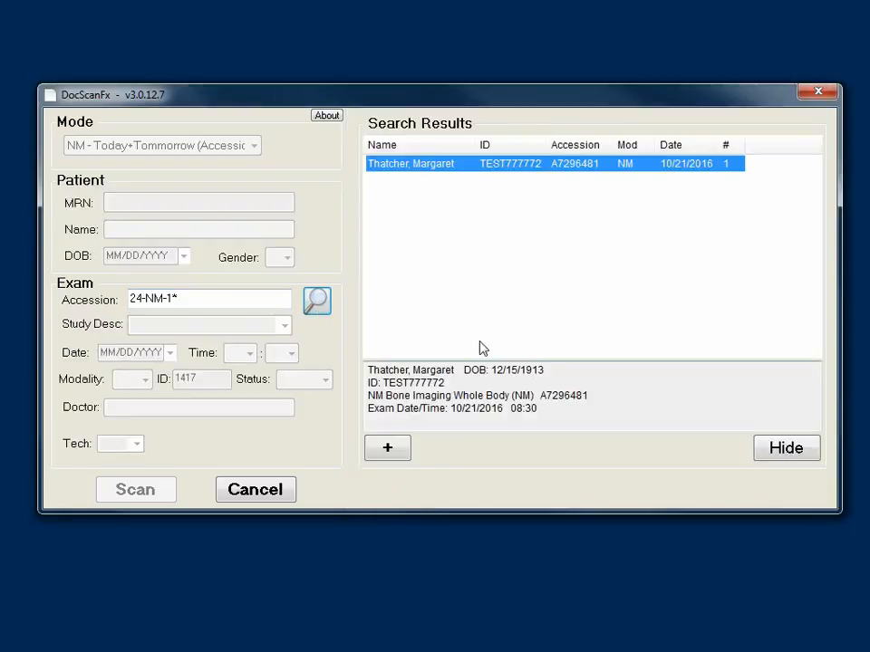
Step: Load the NM whole-body bone imaging exam, open its scan view, then cancel it
double_click(470, 172)
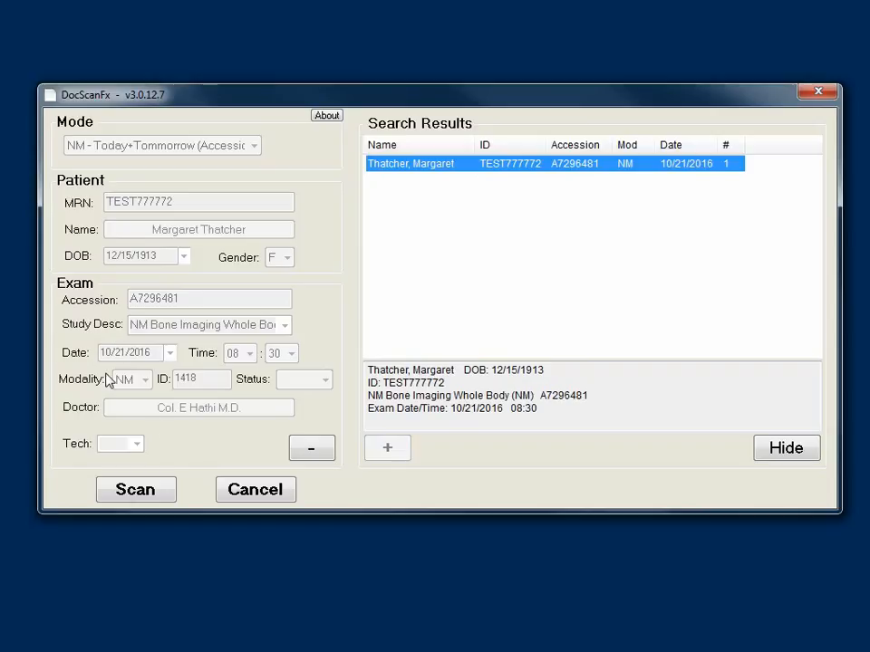
click(156, 502)
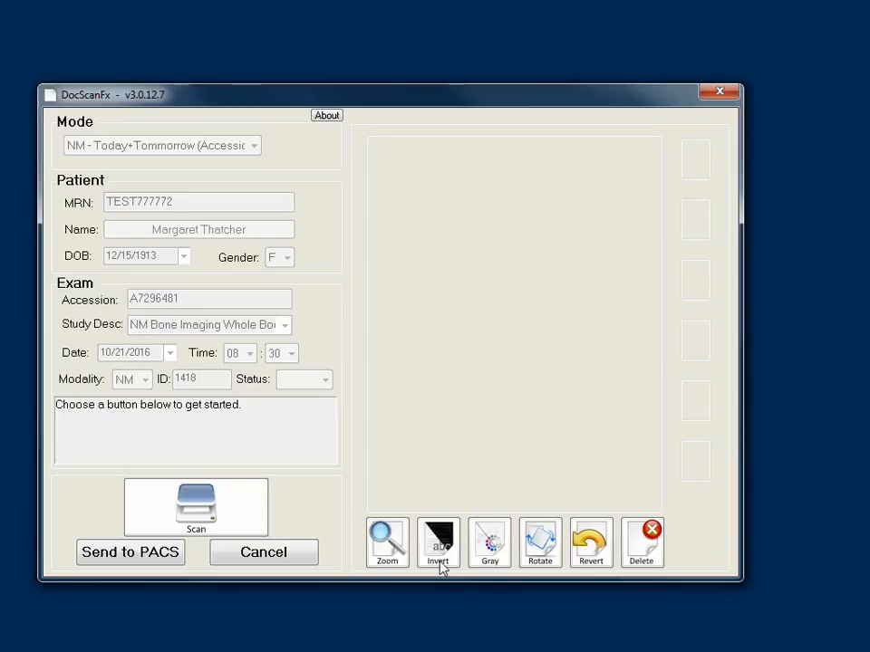
click(290, 566)
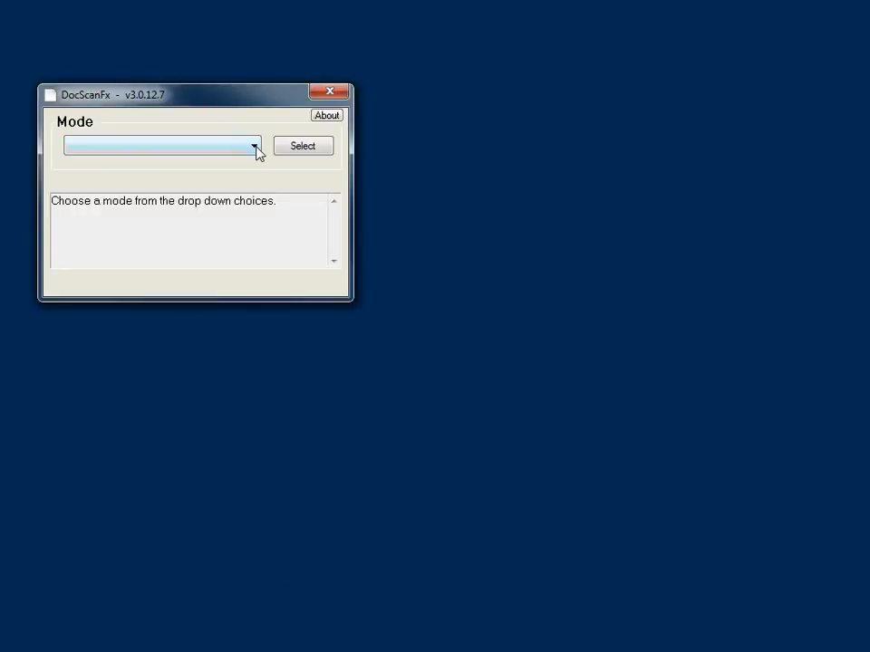
Step: Switch DocScanFx to the US - 2 Days (ID) mode
click(256, 150)
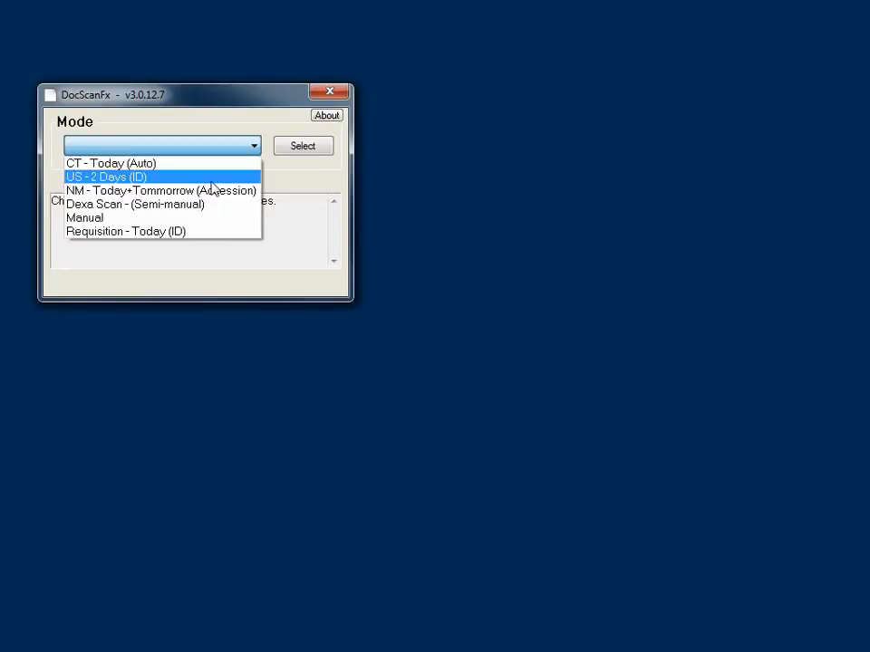
click(145, 179)
click(299, 149)
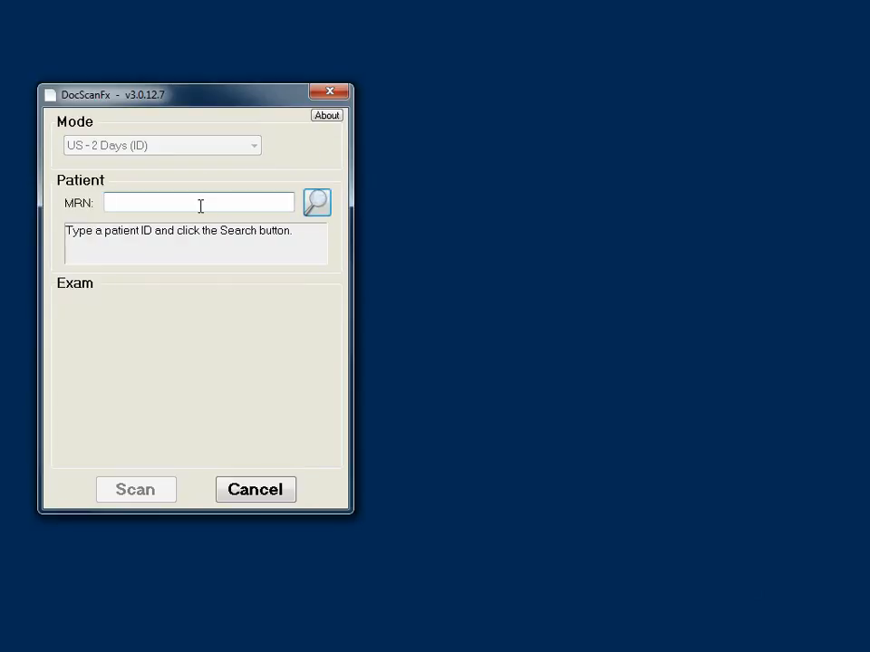
Step: Search by the patient's MRN and open the second result's US pregnancy exam for scanning
click(200, 206)
key(Return)
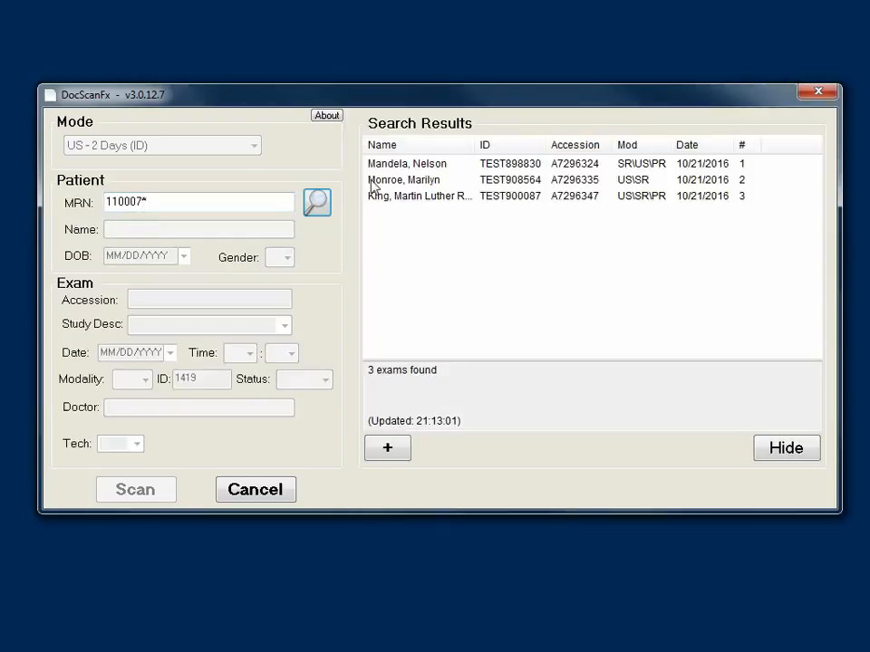
click(444, 181)
double_click(443, 181)
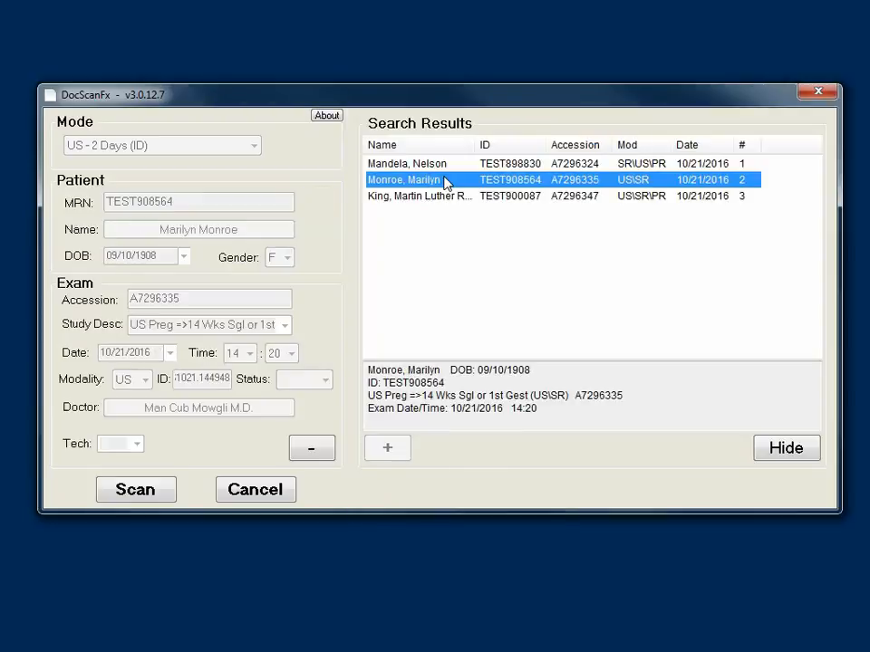
click(156, 494)
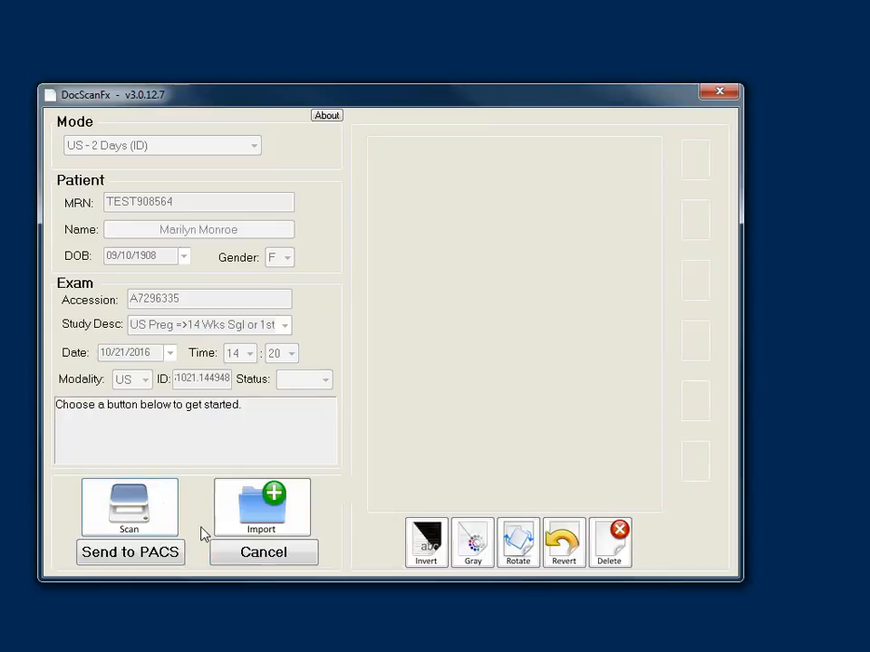
Step: Import Worksheet.jpg and sample.jpg as pages of the US exam
click(291, 519)
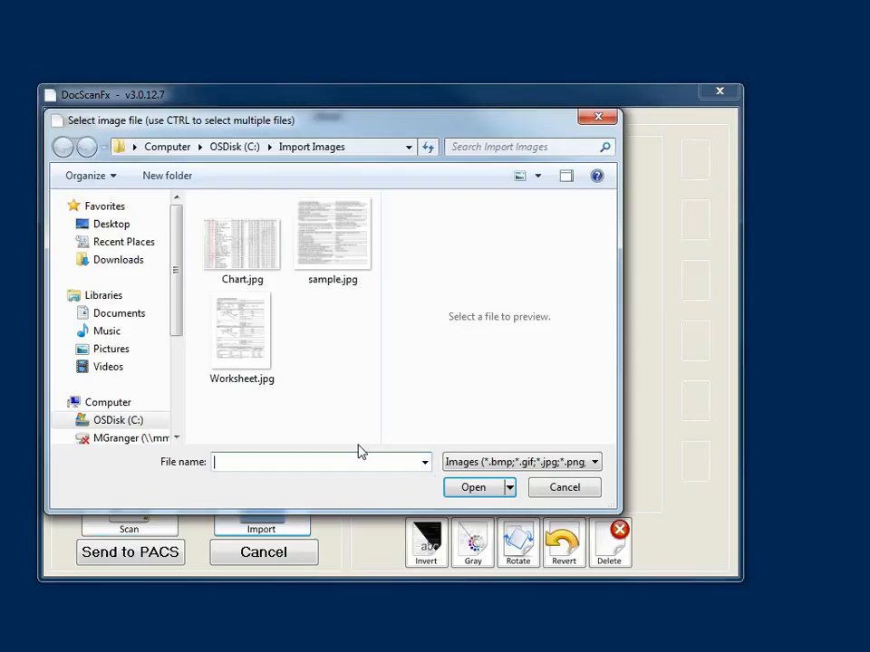
click(245, 348)
ctrl+click(349, 258)
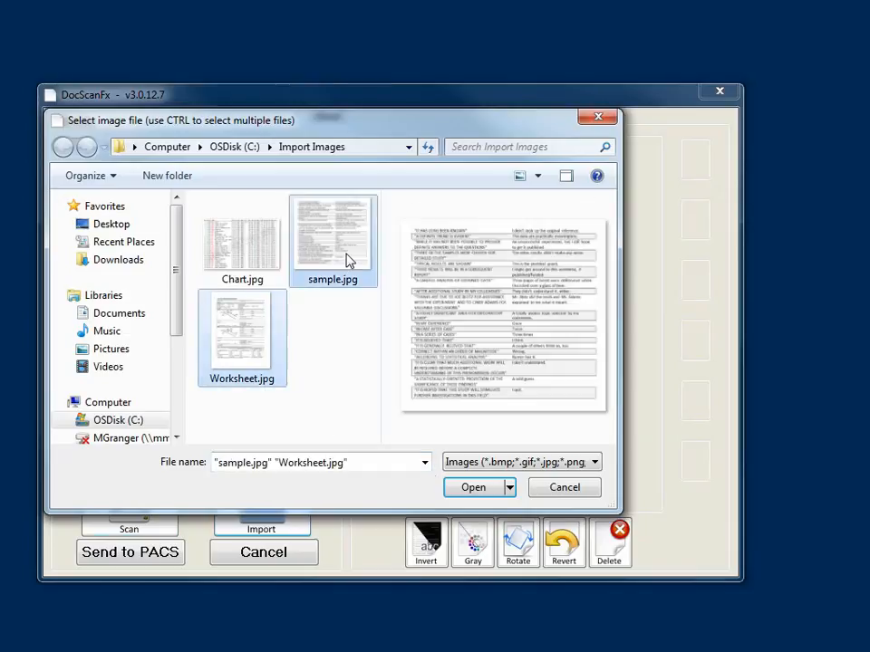
click(474, 488)
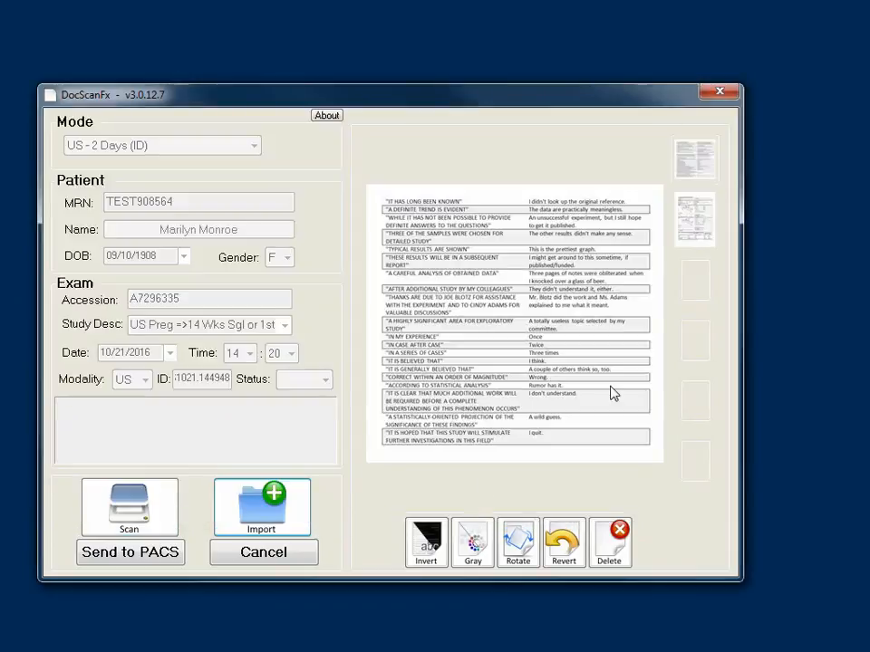
Step: Invert and flip the Carotid Ultrasound Worksheet page, then restore it upright and black-on-white
click(706, 226)
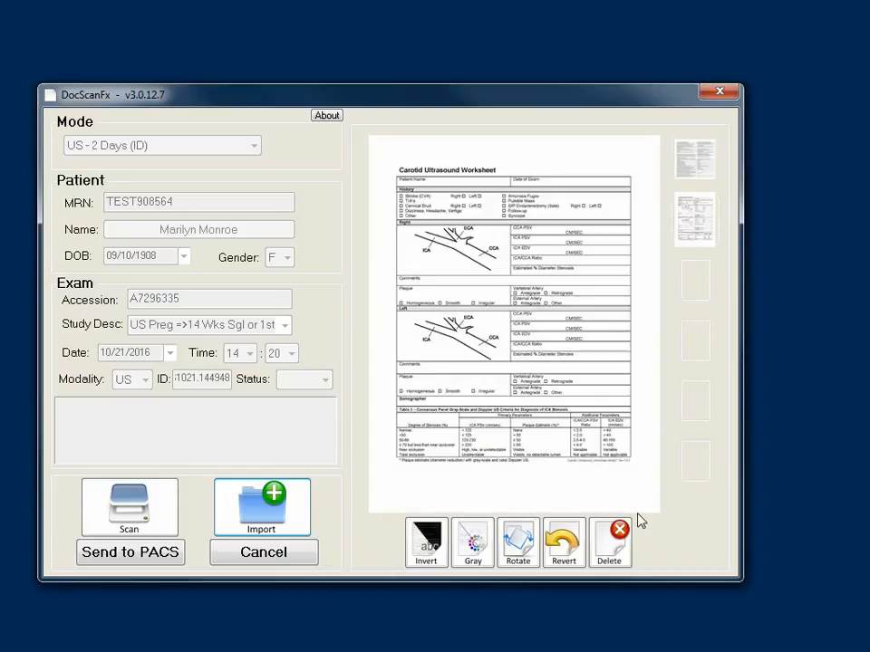
click(432, 554)
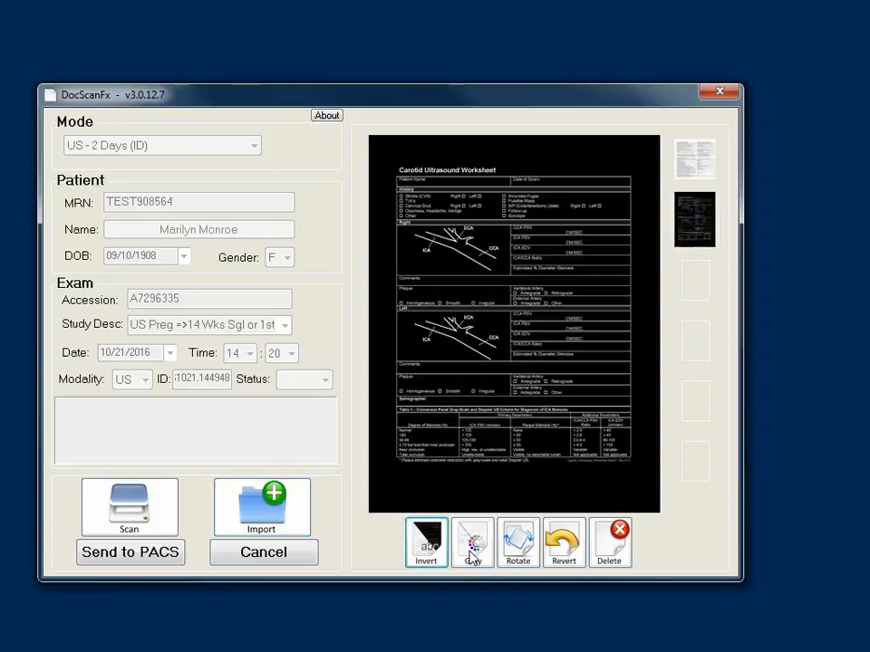
click(521, 548)
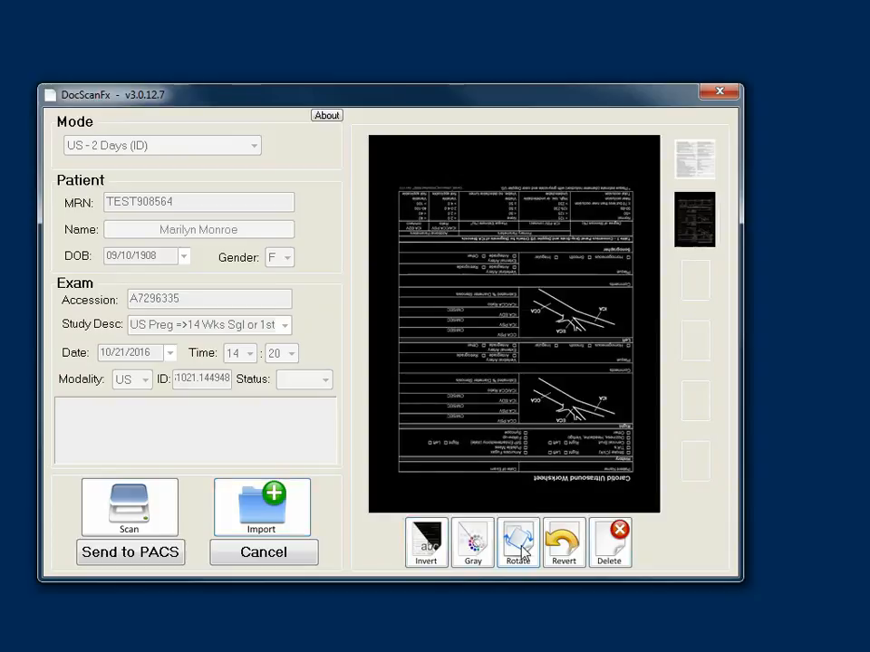
click(523, 550)
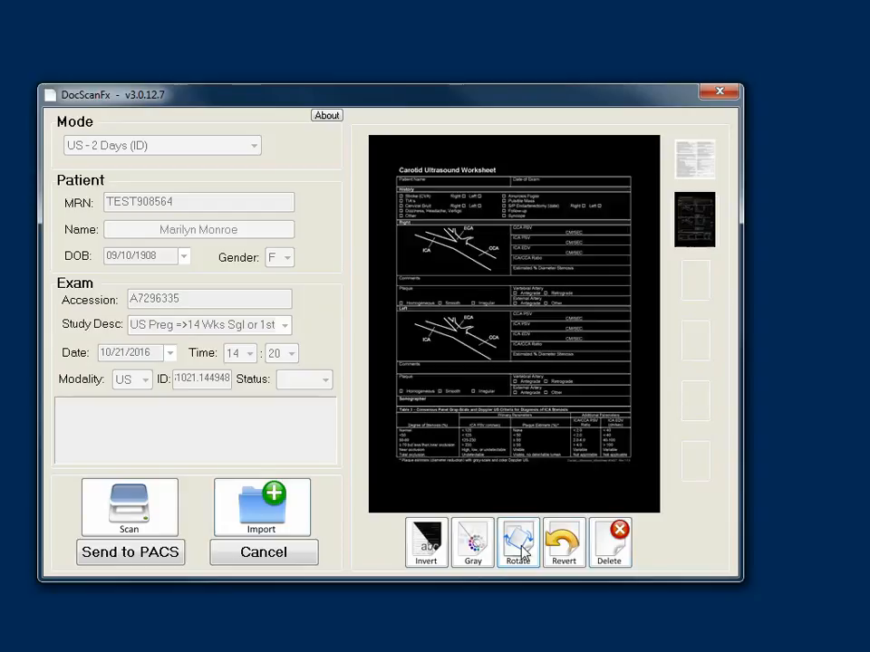
click(577, 554)
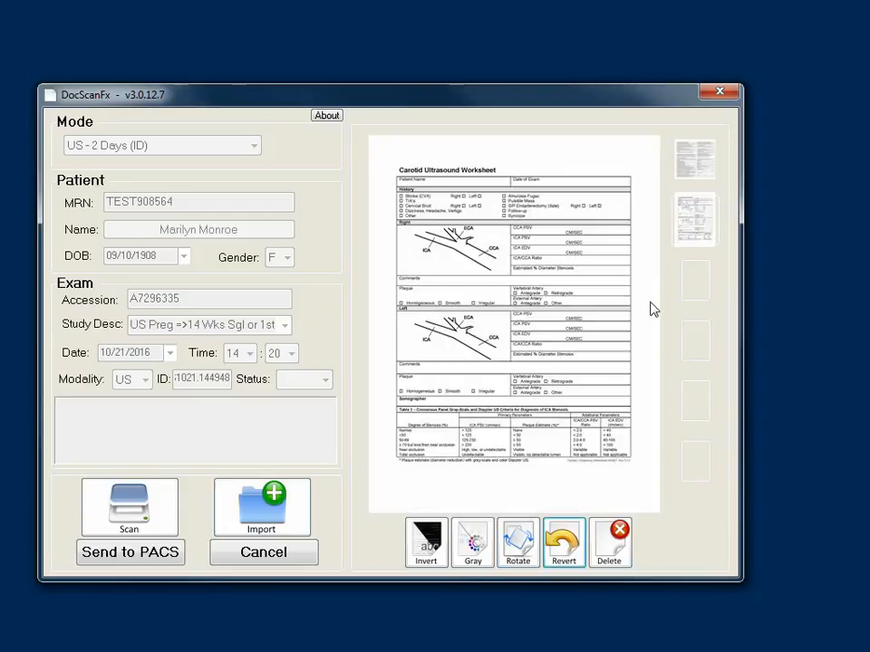
Step: Delete the quotes page and cancel the exam back to mode selection
click(695, 164)
click(605, 551)
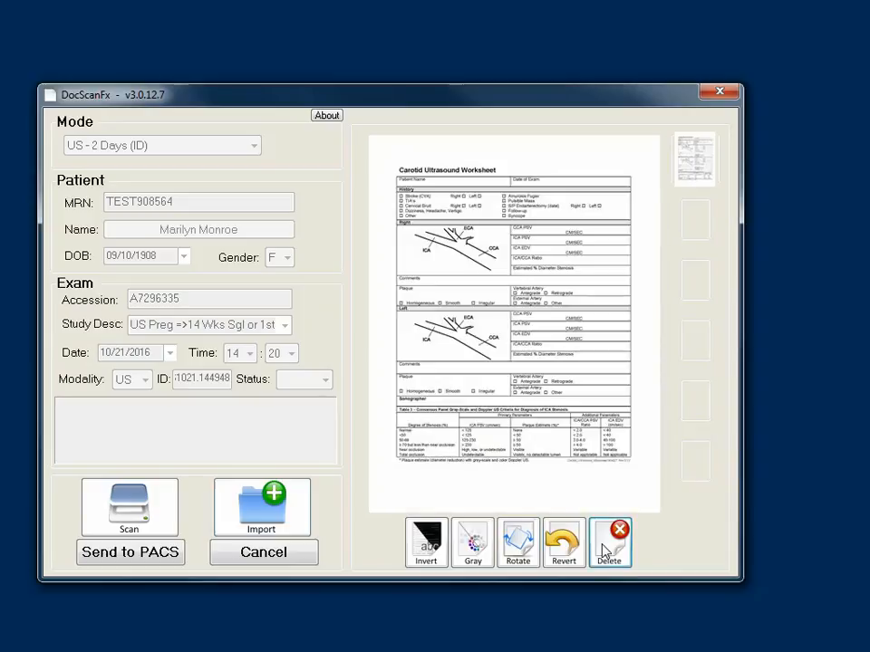
click(286, 553)
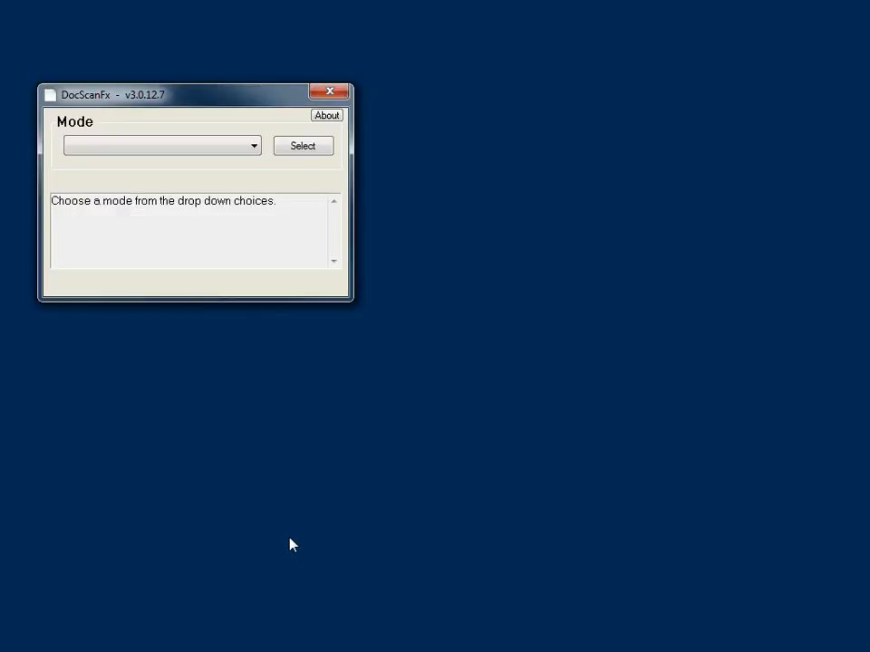
Step: Load today's CT worklist in CT - Today (Auto) mode, sorted by patient name
click(255, 147)
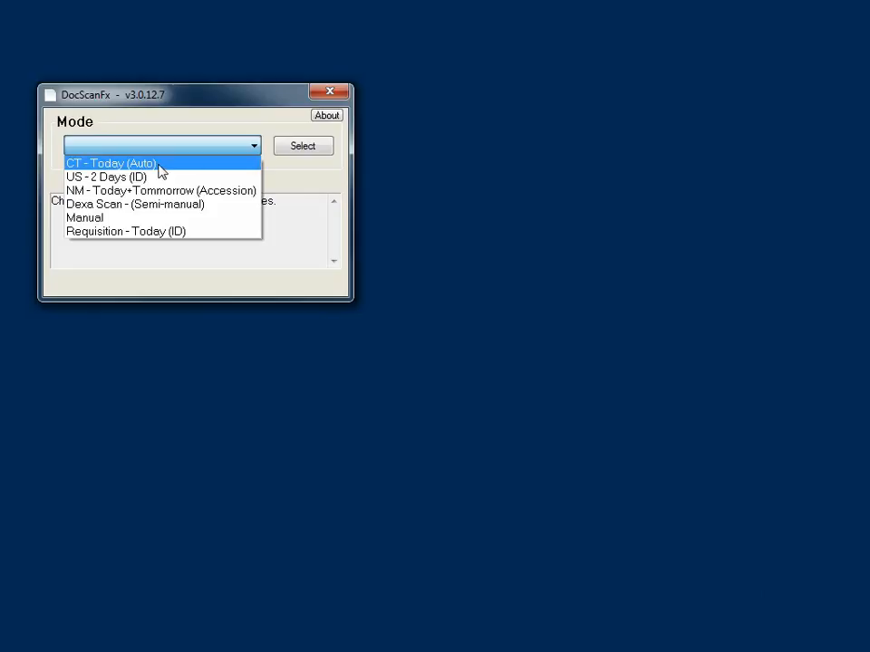
click(160, 170)
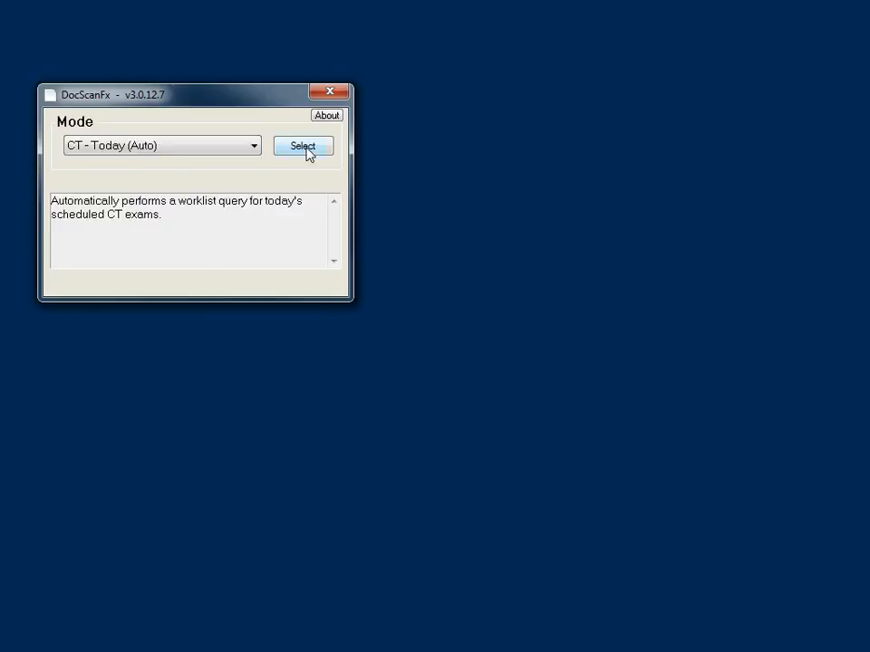
click(305, 146)
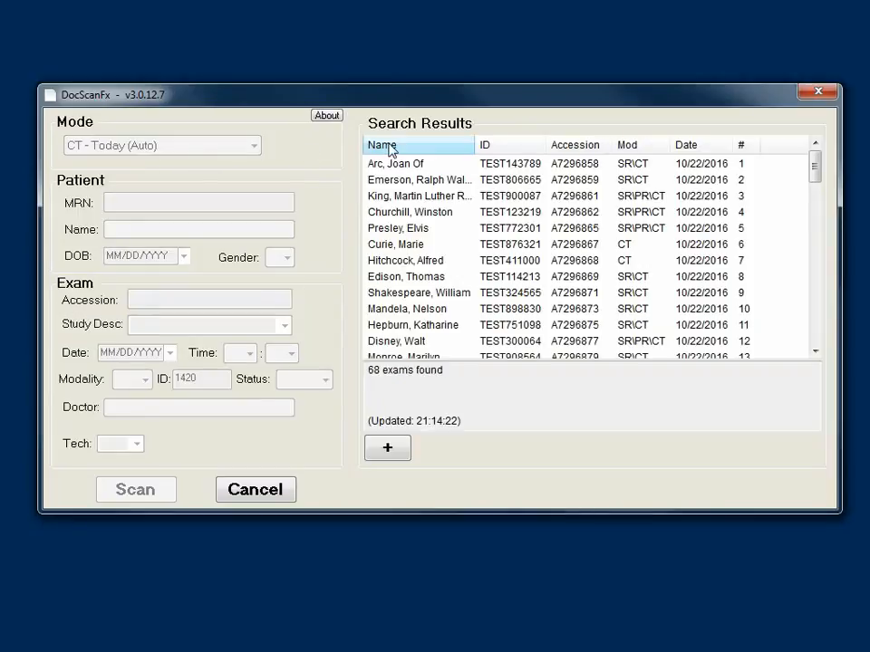
click(395, 148)
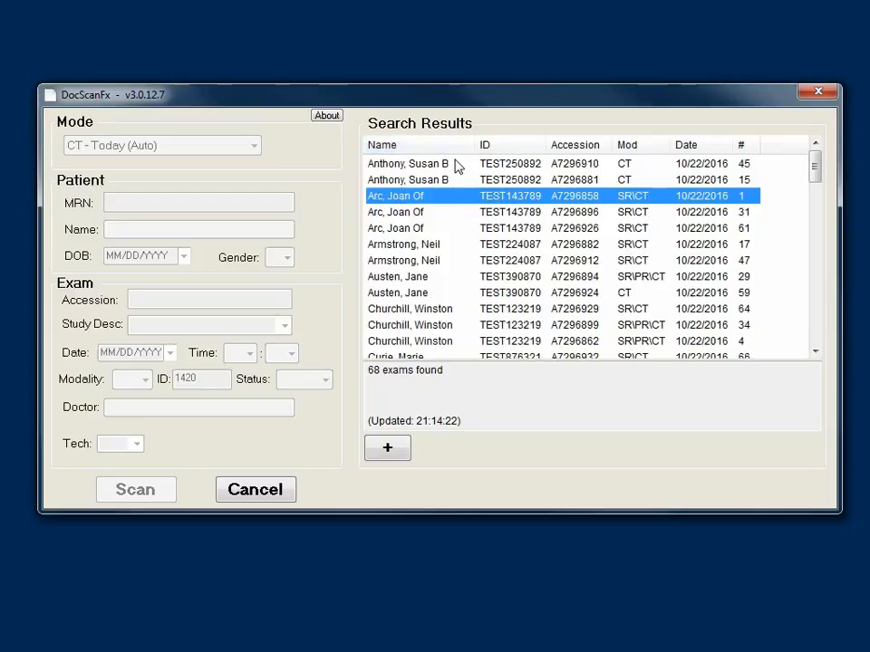
Step: Add the patient's C Spine and Abdomen+Pelvis exams, then remove the Abdomen+Pelvis one
click(416, 214)
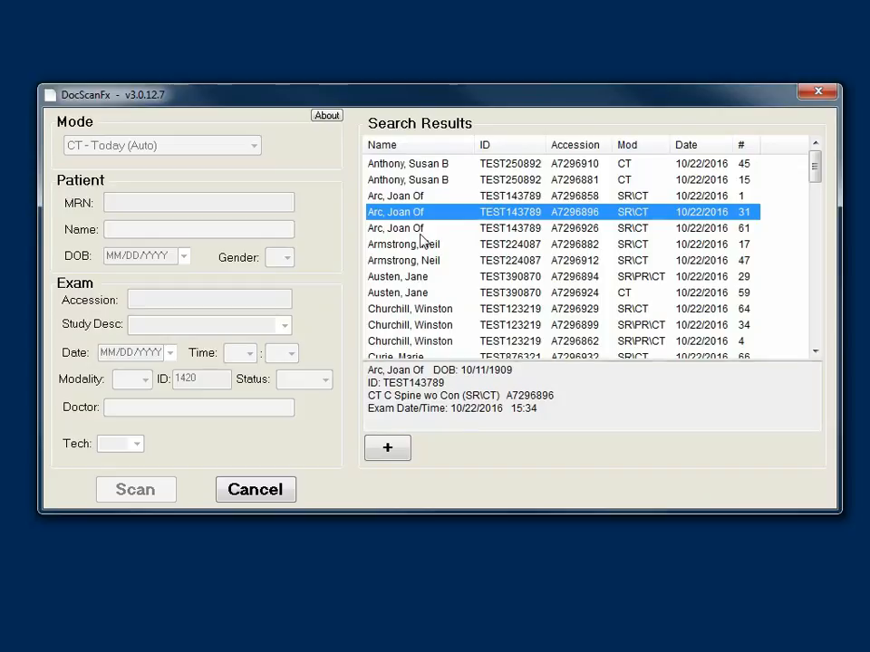
double_click(424, 219)
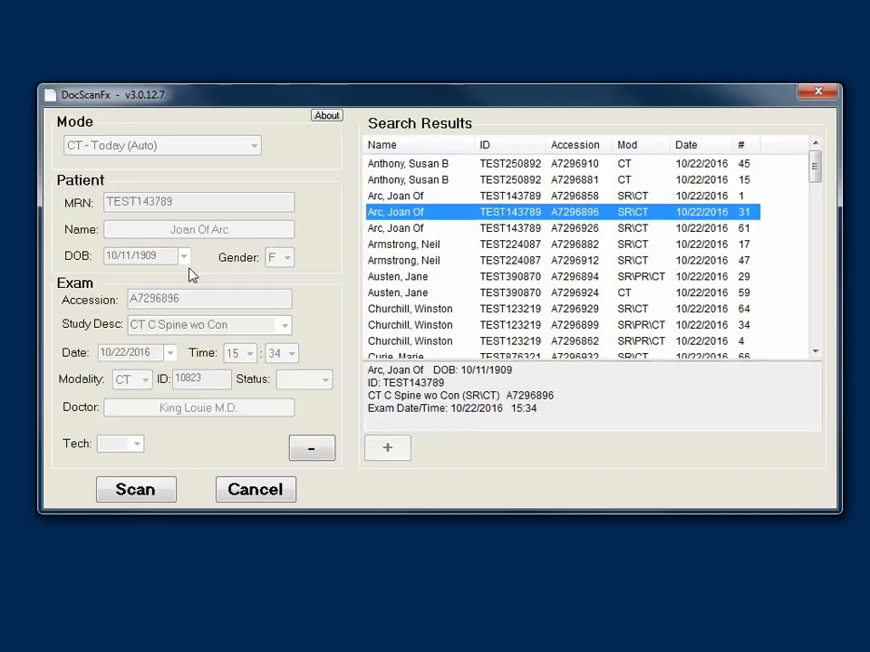
click(409, 232)
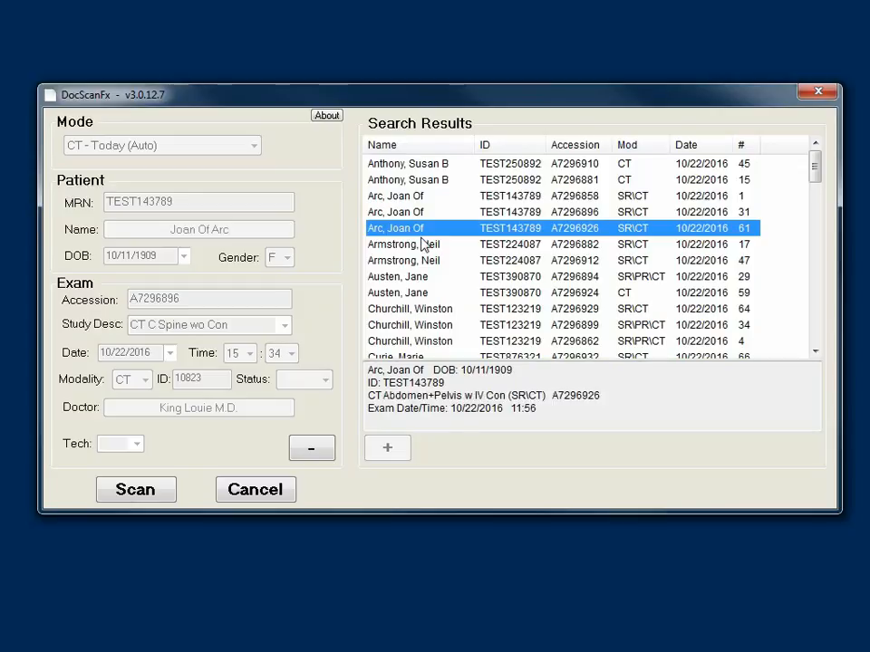
double_click(403, 229)
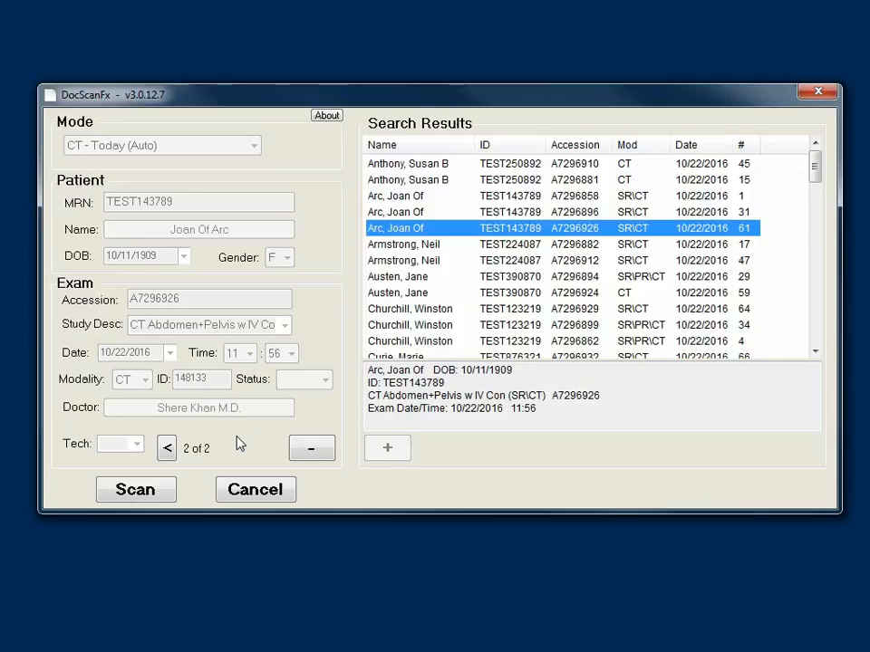
click(314, 451)
click(408, 330)
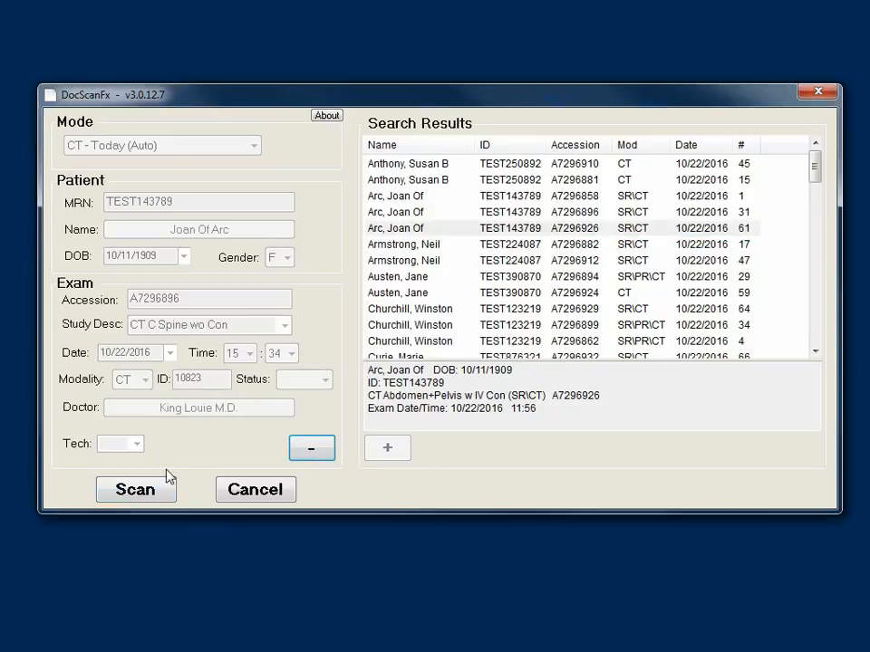
Step: Open the scan view and import CTs-_Page_01.jpg through CTs-_Page_10.jpg as exam pages
click(143, 495)
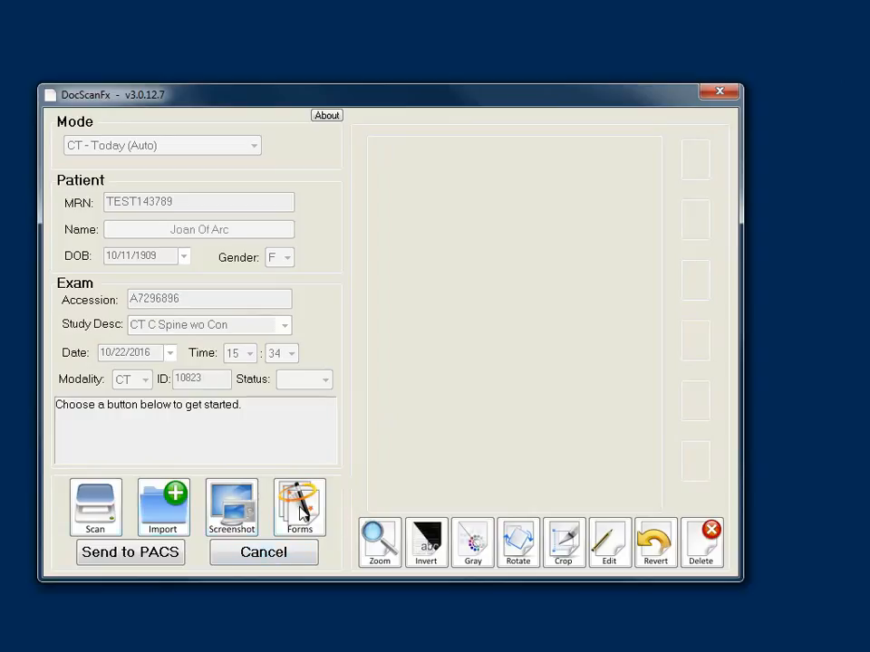
click(173, 514)
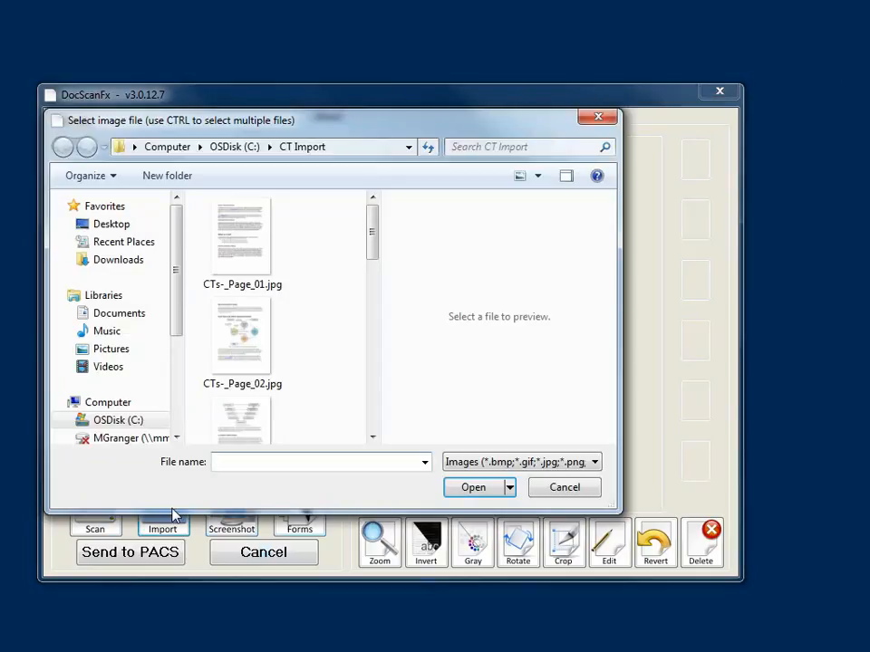
click(237, 265)
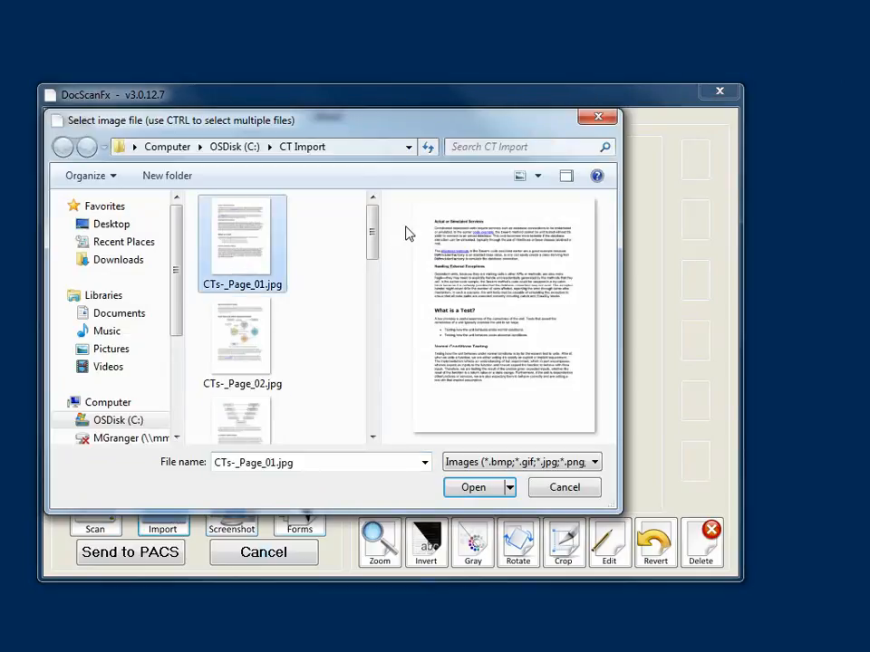
drag(375, 264, 374, 426)
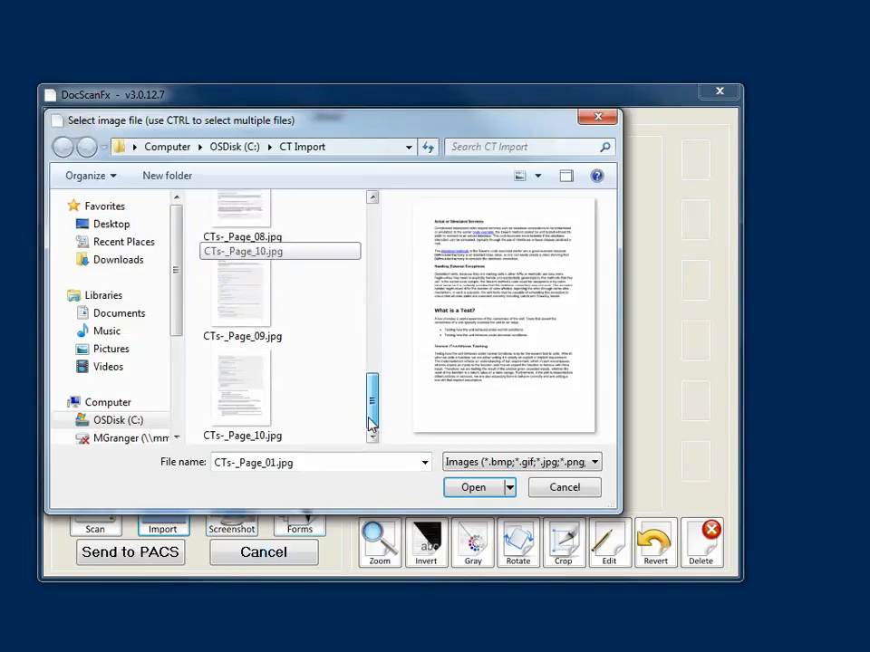
shift+click(254, 412)
click(473, 488)
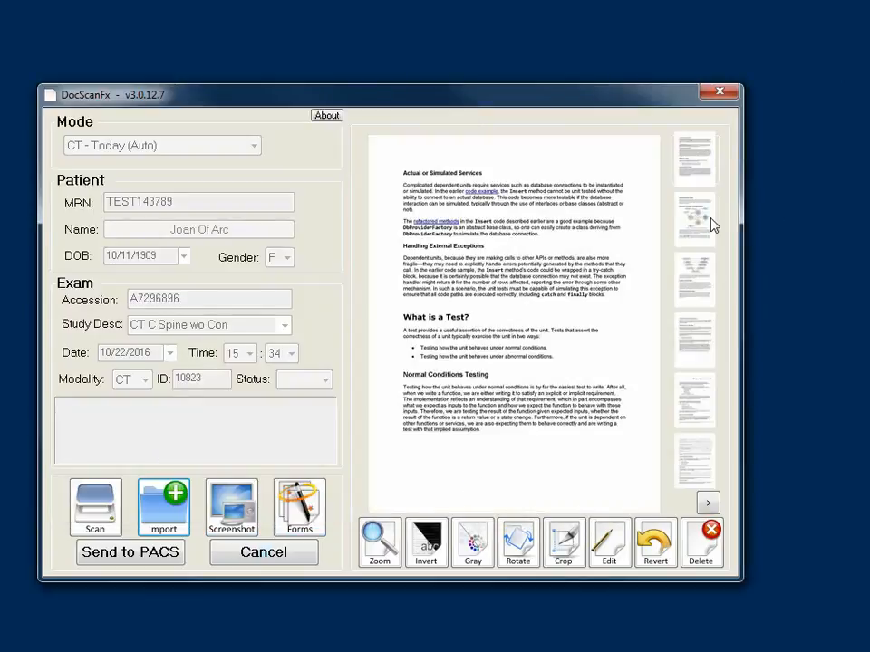
Step: Step through the imported pages, ending on the Usability and User Experience Testing page
click(709, 219)
click(704, 287)
click(703, 344)
click(702, 401)
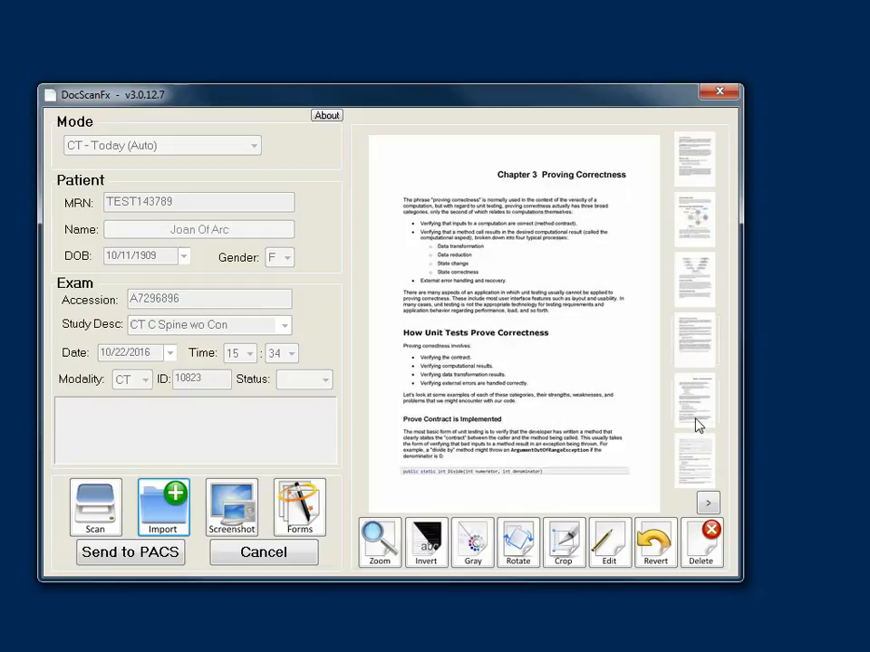
click(696, 458)
click(699, 354)
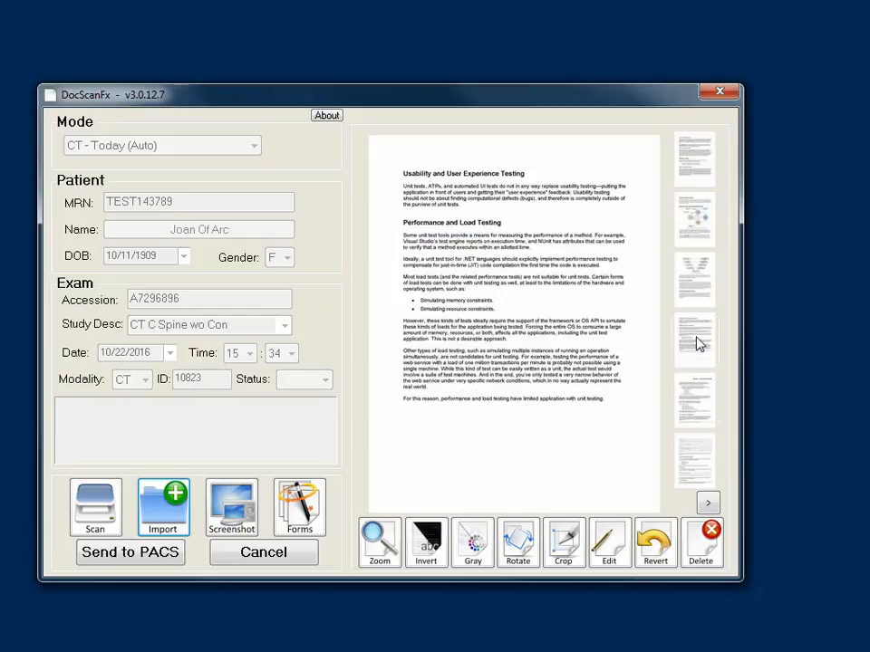
Step: Move the fourth page up, shift the V-model page to fifth, and delete the Unit Tests page
right_click(701, 344)
click(735, 348)
right_click(673, 351)
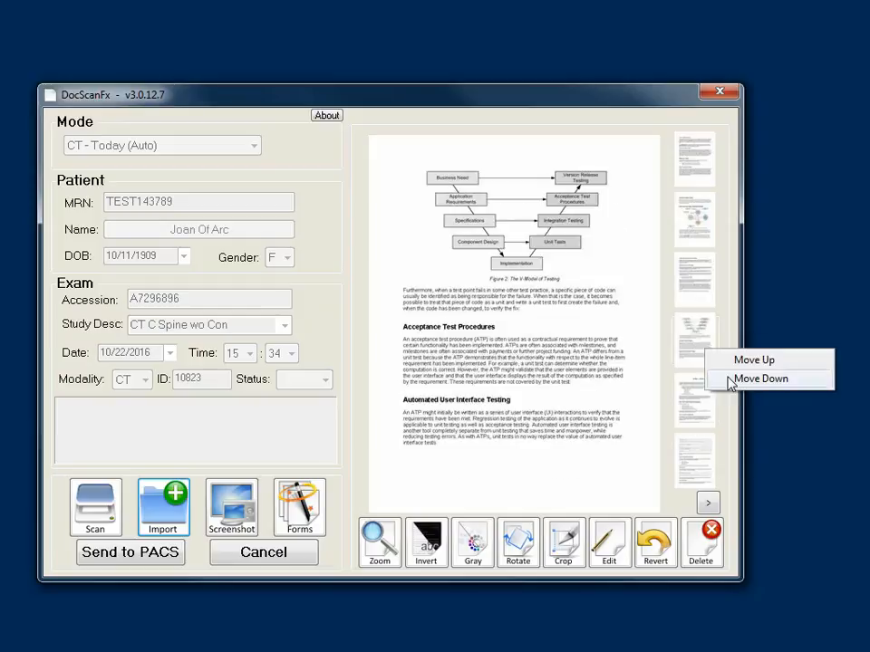
click(698, 379)
click(704, 232)
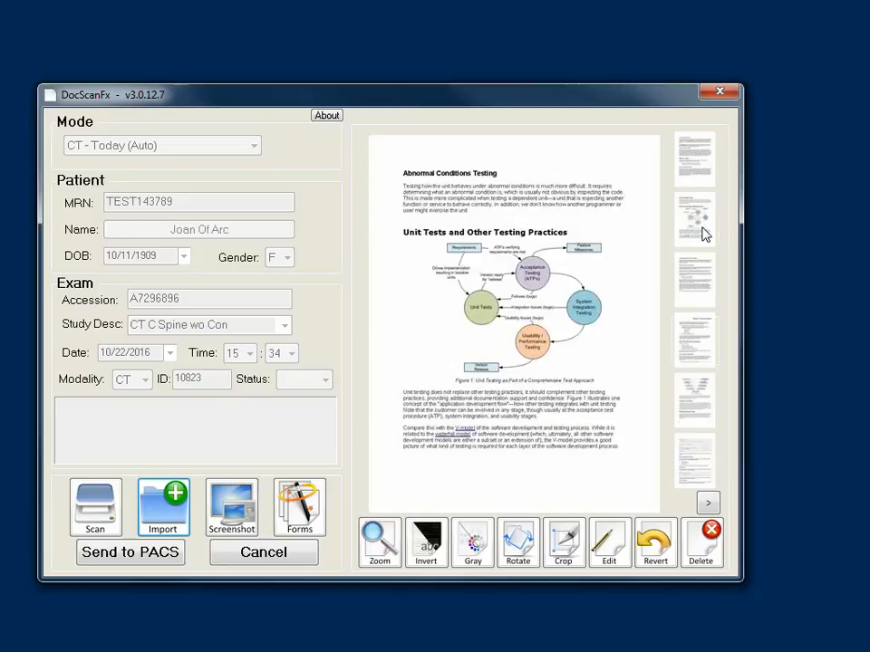
click(712, 555)
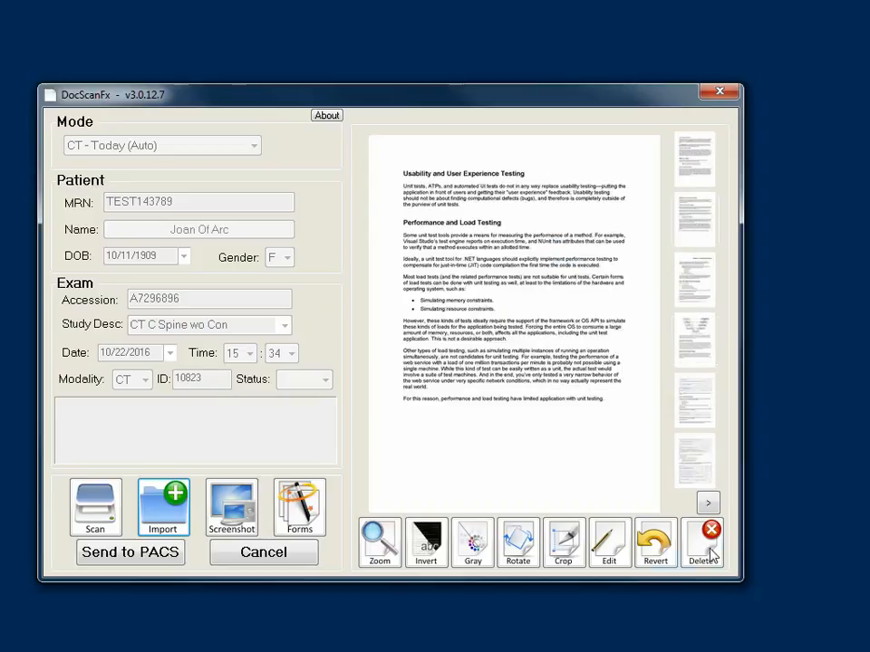
Step: Crop the Usability and User Experience Testing page to a rectangle around its text block
click(567, 544)
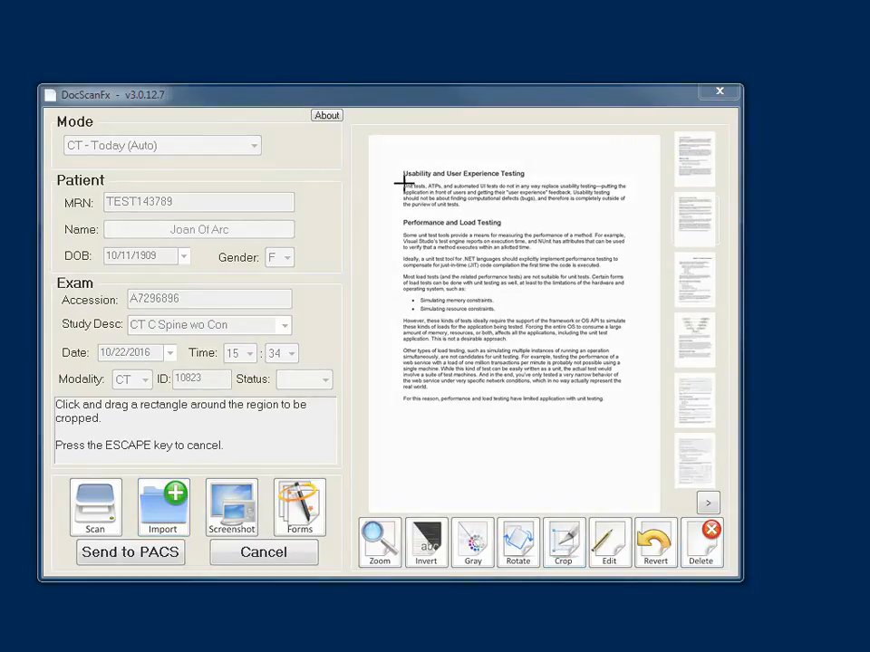
drag(400, 161, 637, 412)
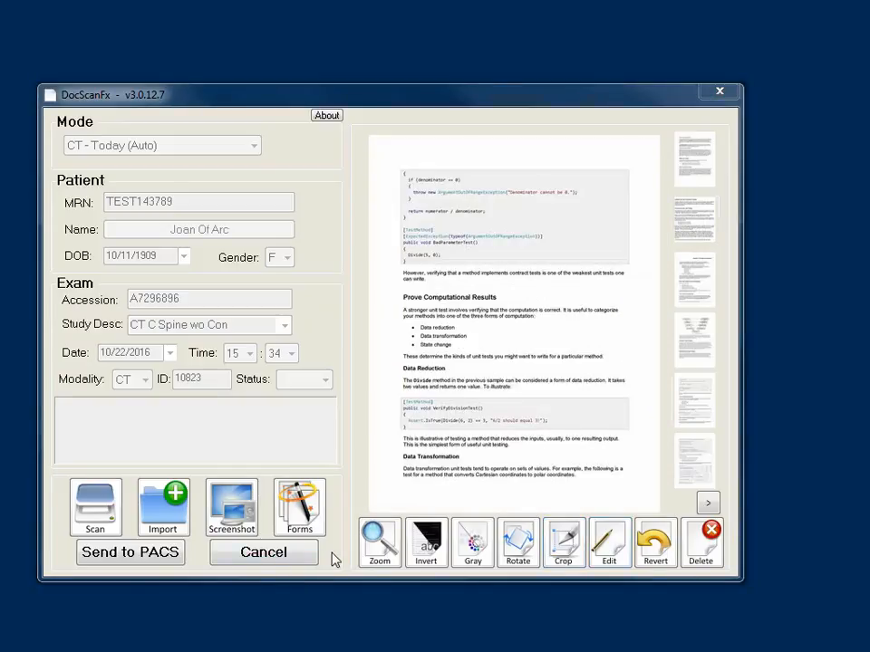
Step: Cancel the CT exam and select Manual mode to get a blank exam form
click(287, 554)
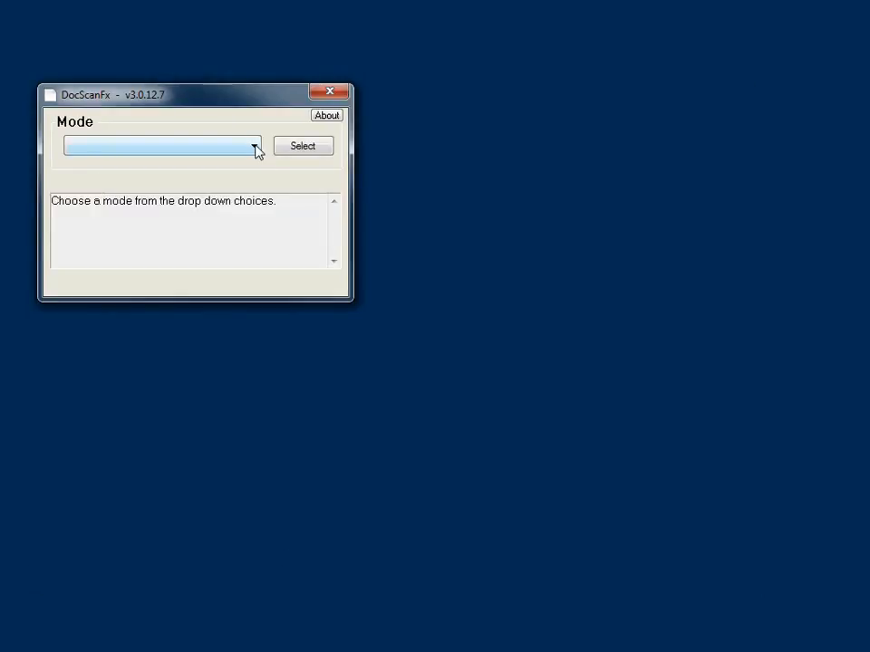
click(255, 147)
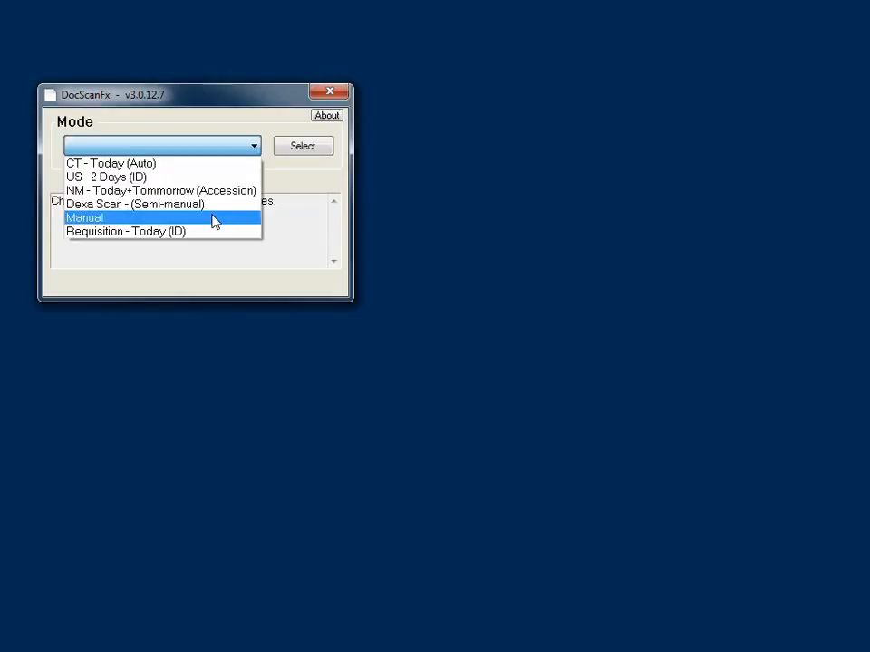
click(214, 221)
click(314, 151)
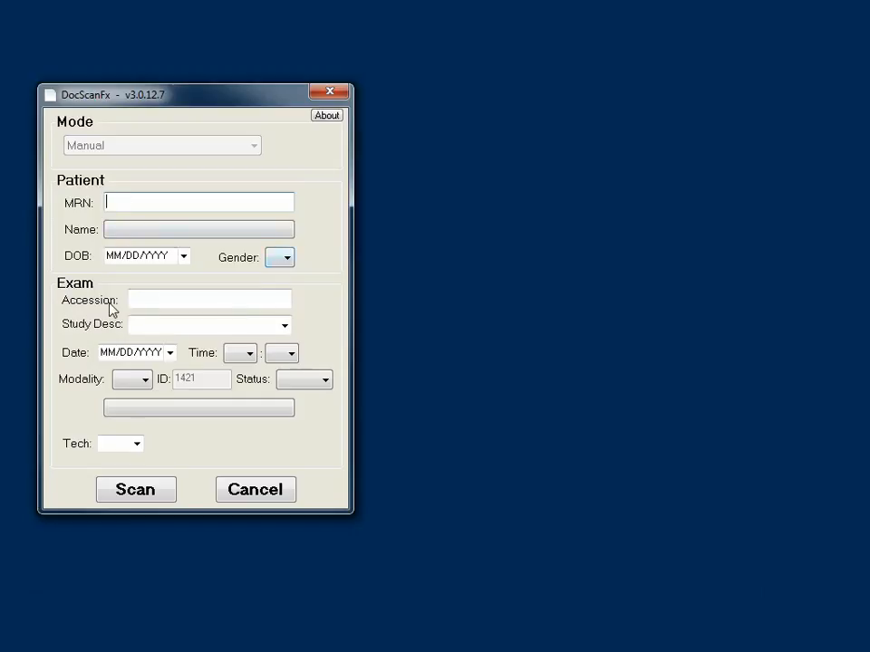
Step: Cancel the manual form and select the Dexa Scan (Semi-manual) mode
click(255, 493)
click(254, 147)
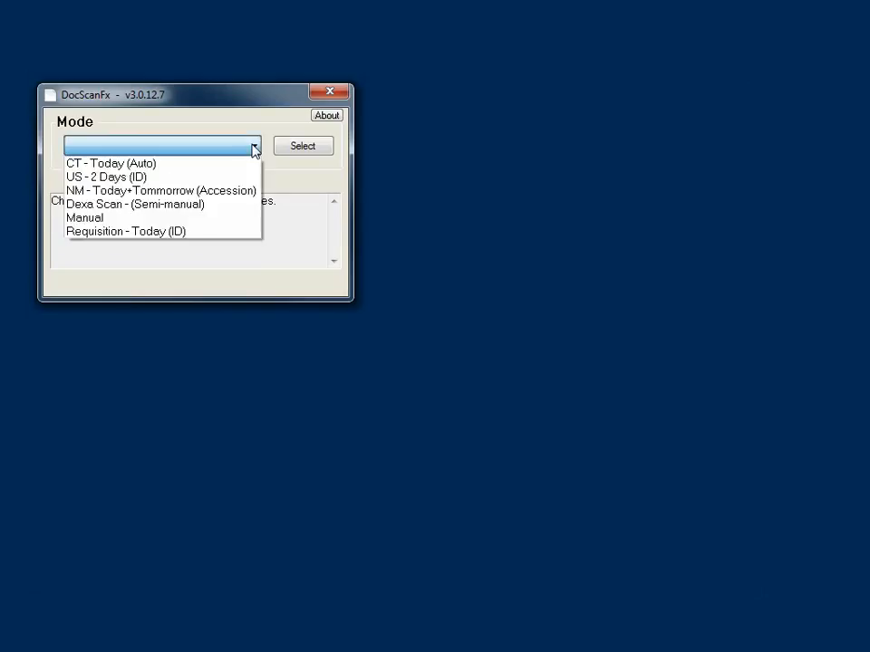
click(184, 205)
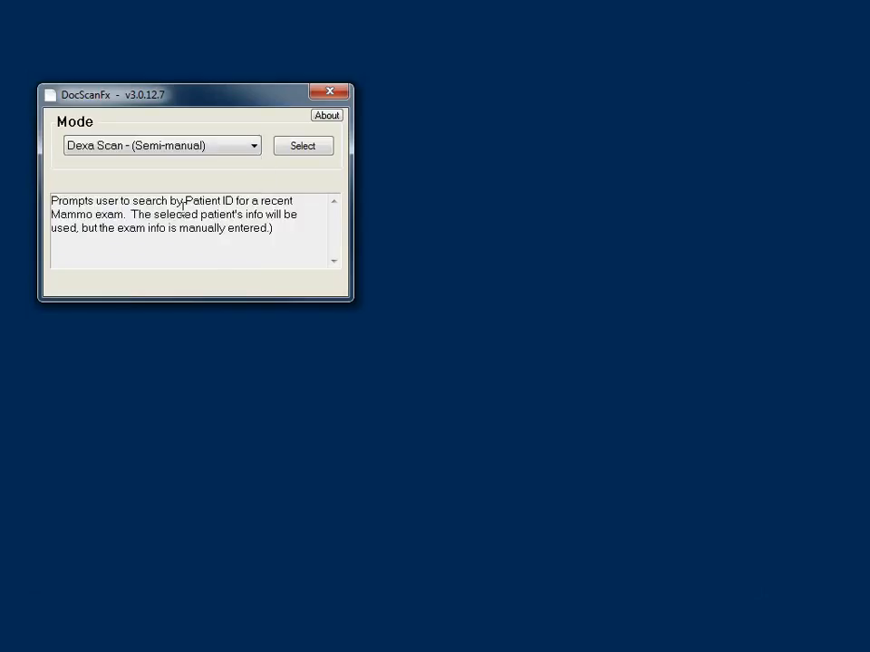
click(302, 148)
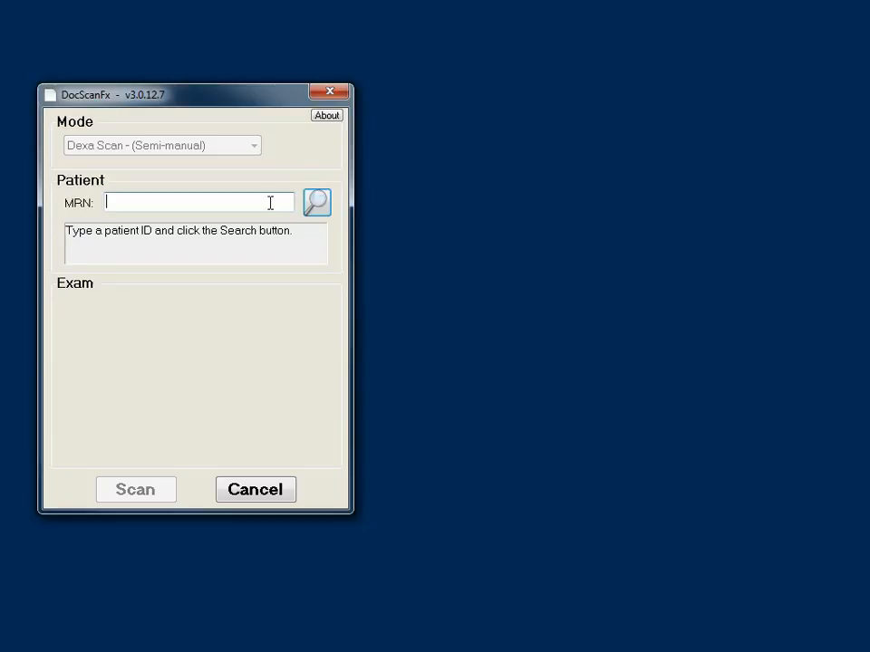
Step: Search exams by the patient's MRN pattern and load the second result's mammo exam
text(110001*)
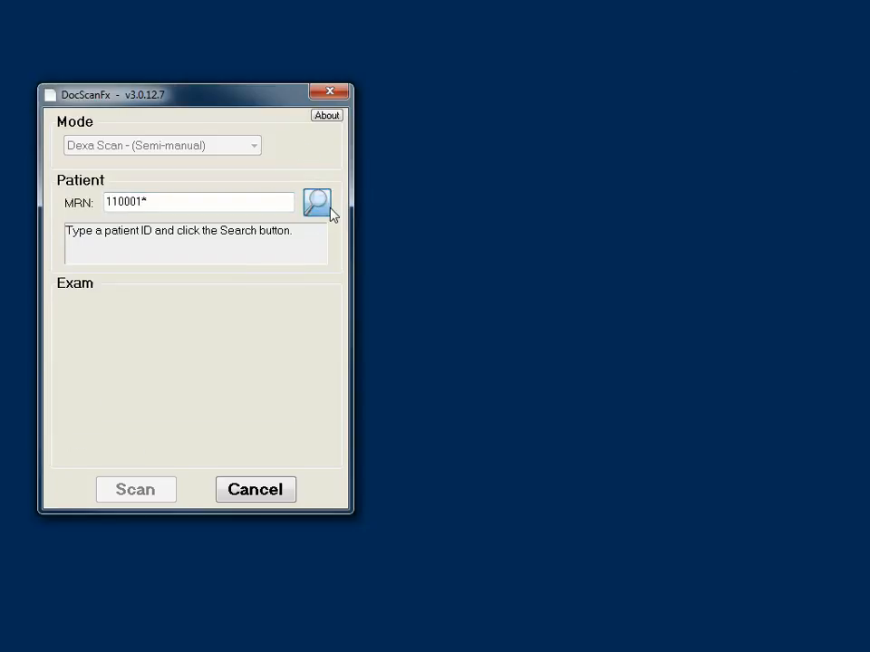
click(319, 204)
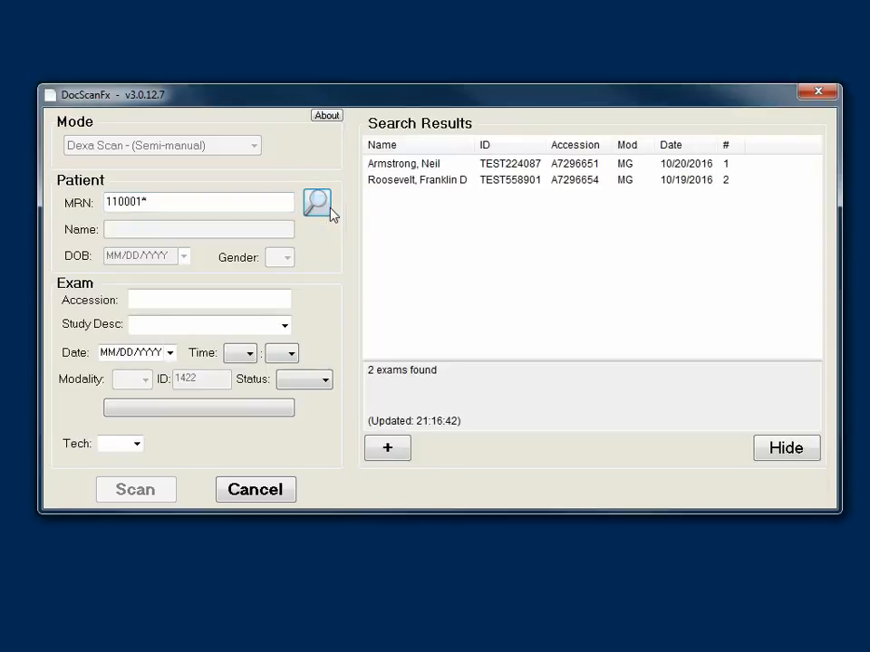
click(422, 184)
double_click(421, 184)
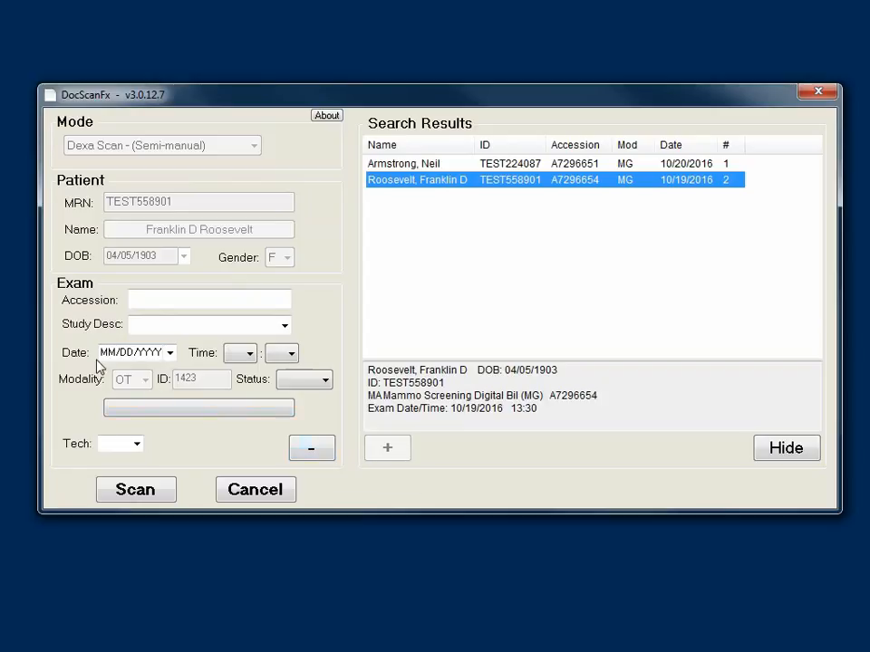
Step: Enter an accession number and set the study description to Bone Density
click(145, 302)
text(t)
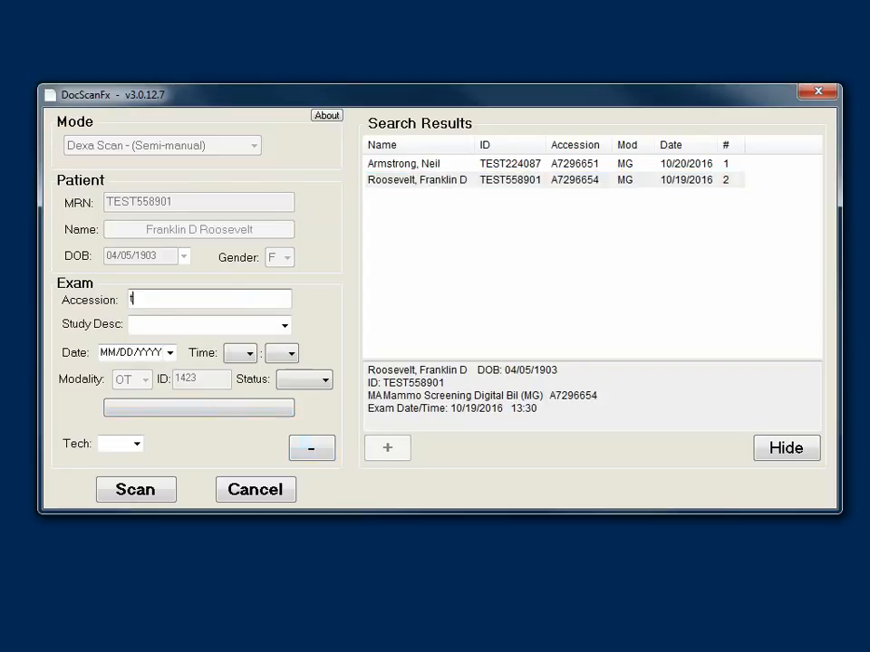
text(est1234)
click(284, 328)
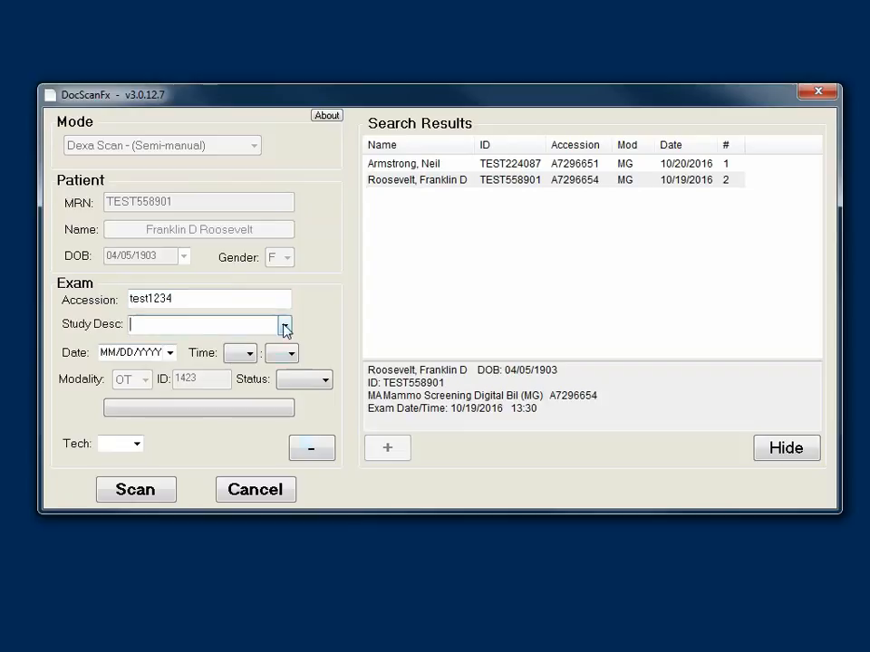
click(284, 326)
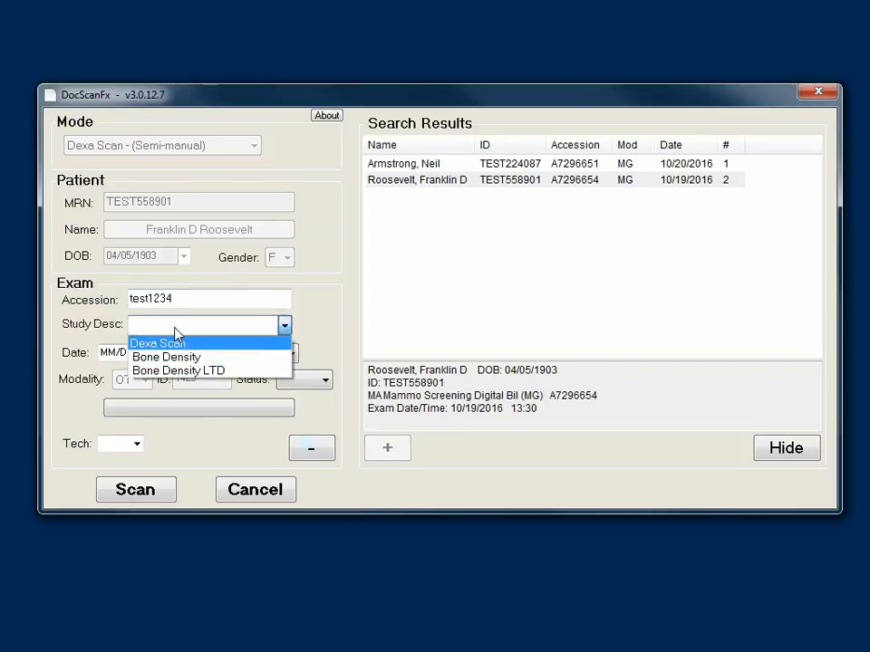
click(195, 359)
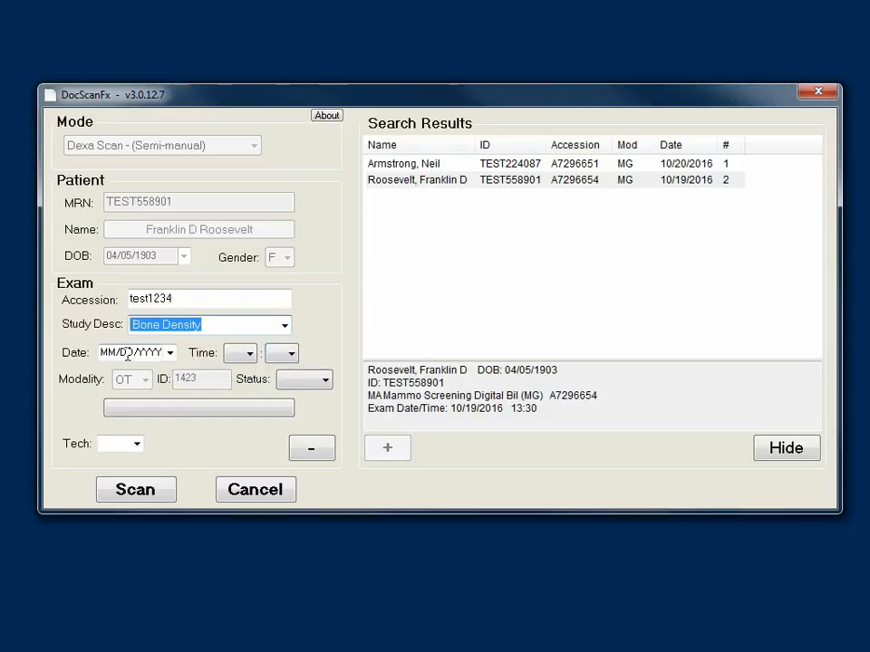
Step: Set the exam date and time to now and the status to MED, then start the Tech field
right_click(79, 353)
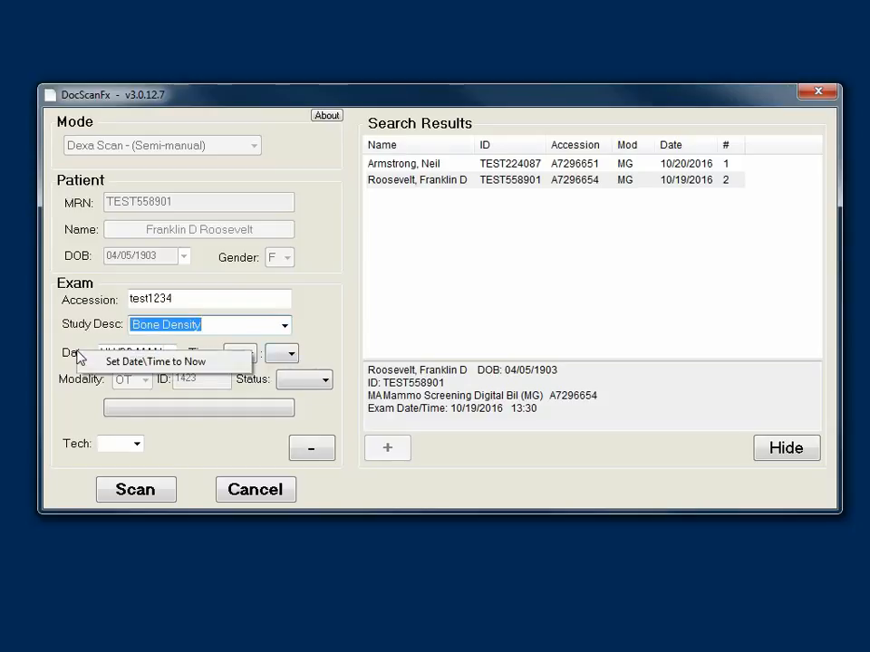
click(135, 363)
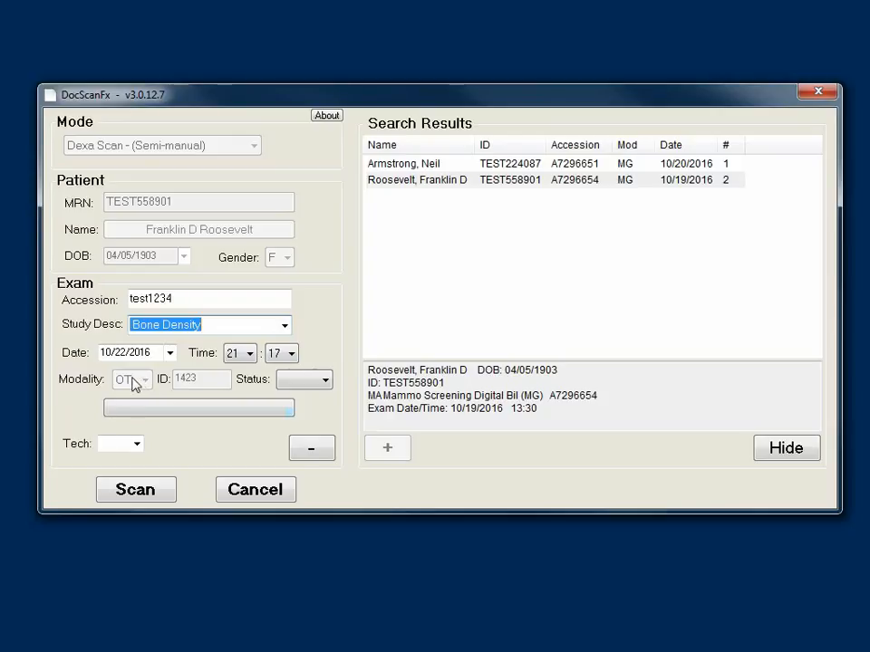
click(321, 379)
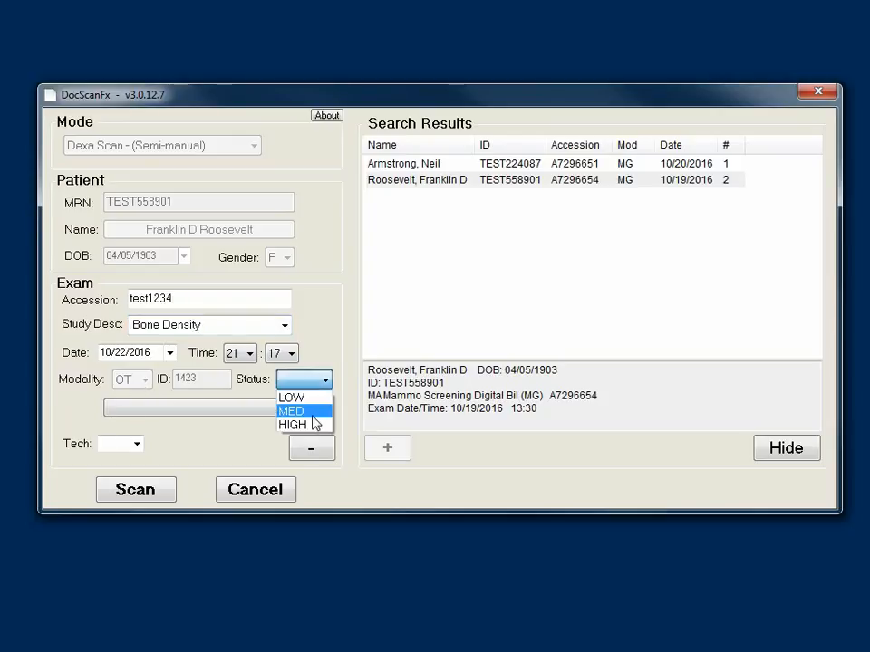
click(306, 412)
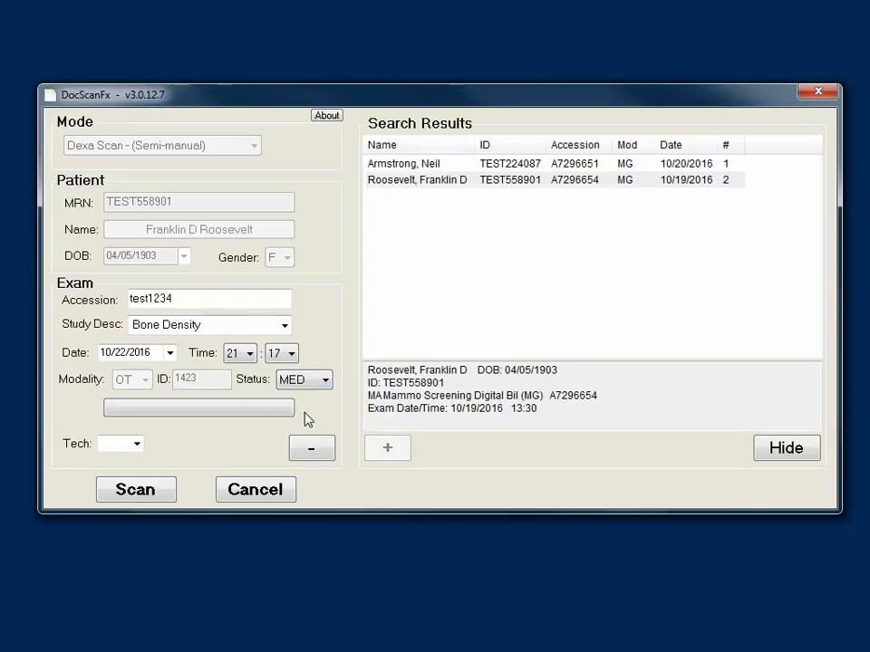
click(115, 444)
Step: Enter MG as the Tech, scan the pages, and revert the first page's inversion
text(MG)
click(144, 499)
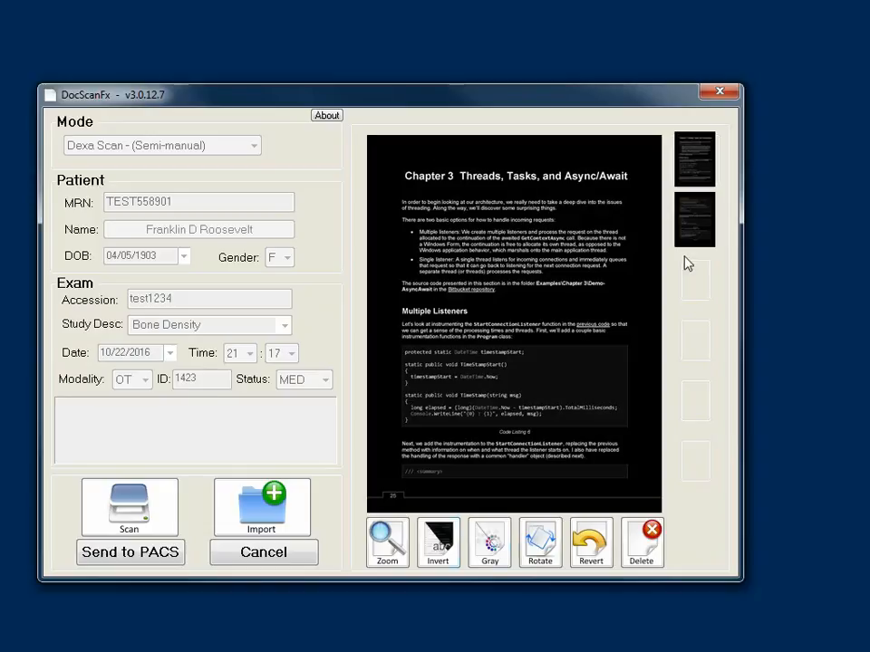
click(694, 231)
click(693, 163)
click(594, 548)
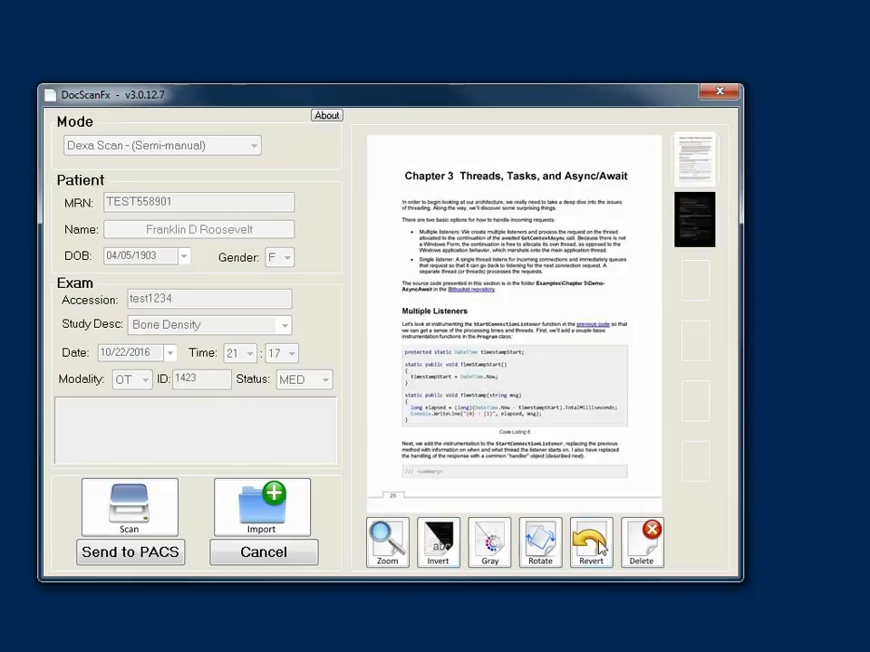